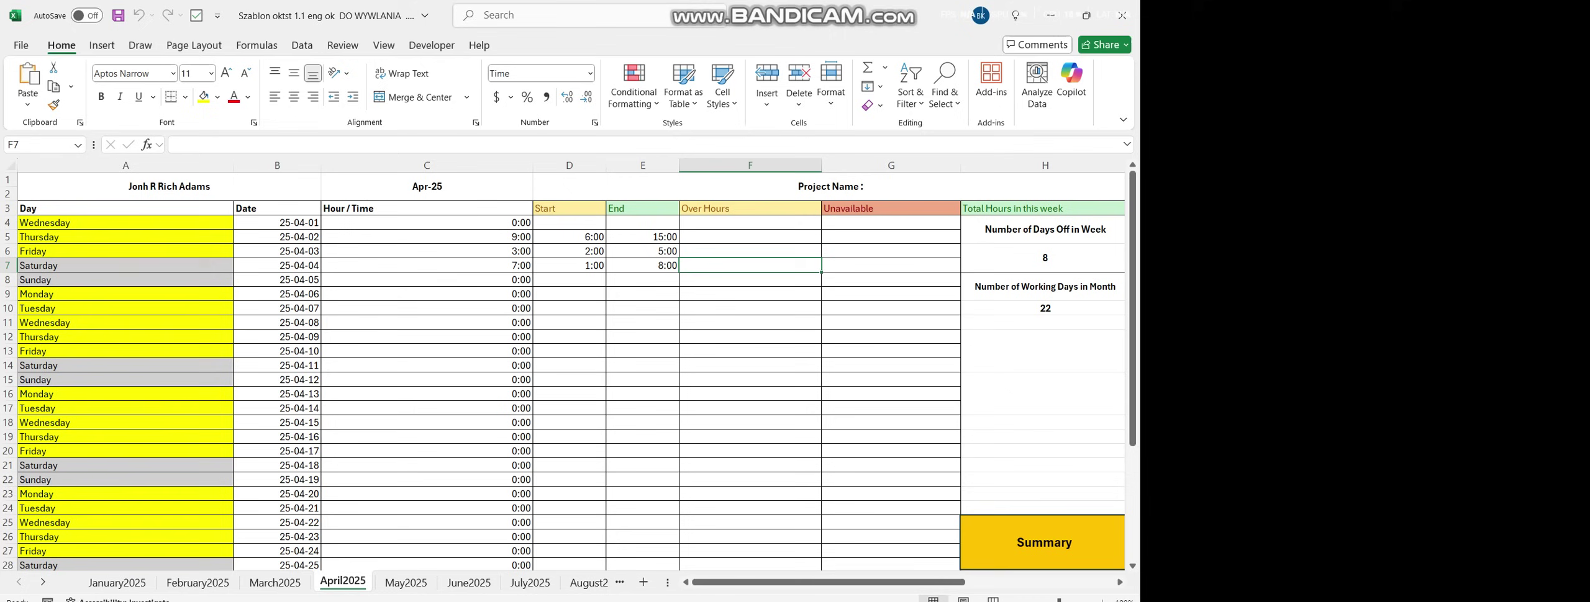
Examine the April2025 timesheet down to its totals and look through the other monthly sheets from January2025 to August2025
{"action": "scroll", "coordinate": [559, 373], "scroll_direction": "down", "scroll_amount": 4}
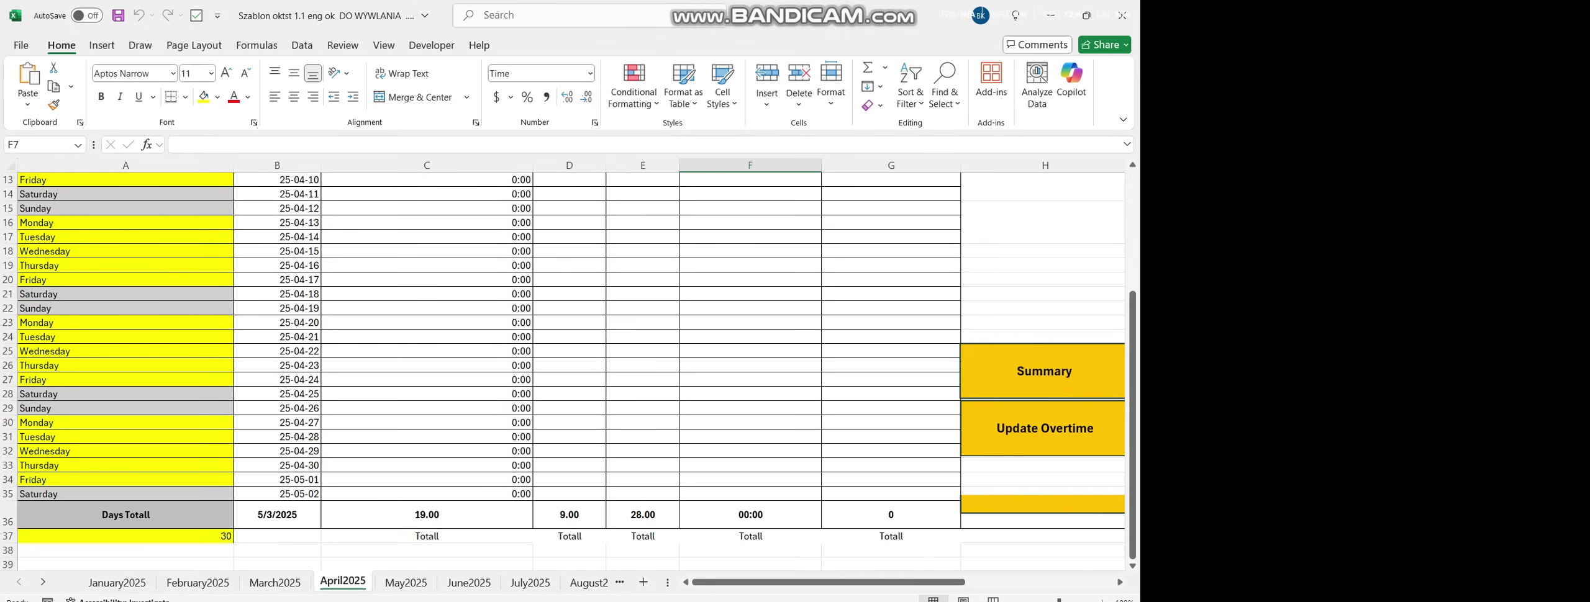
{"action": "scroll", "coordinate": [559, 372], "scroll_direction": "up", "scroll_amount": 4}
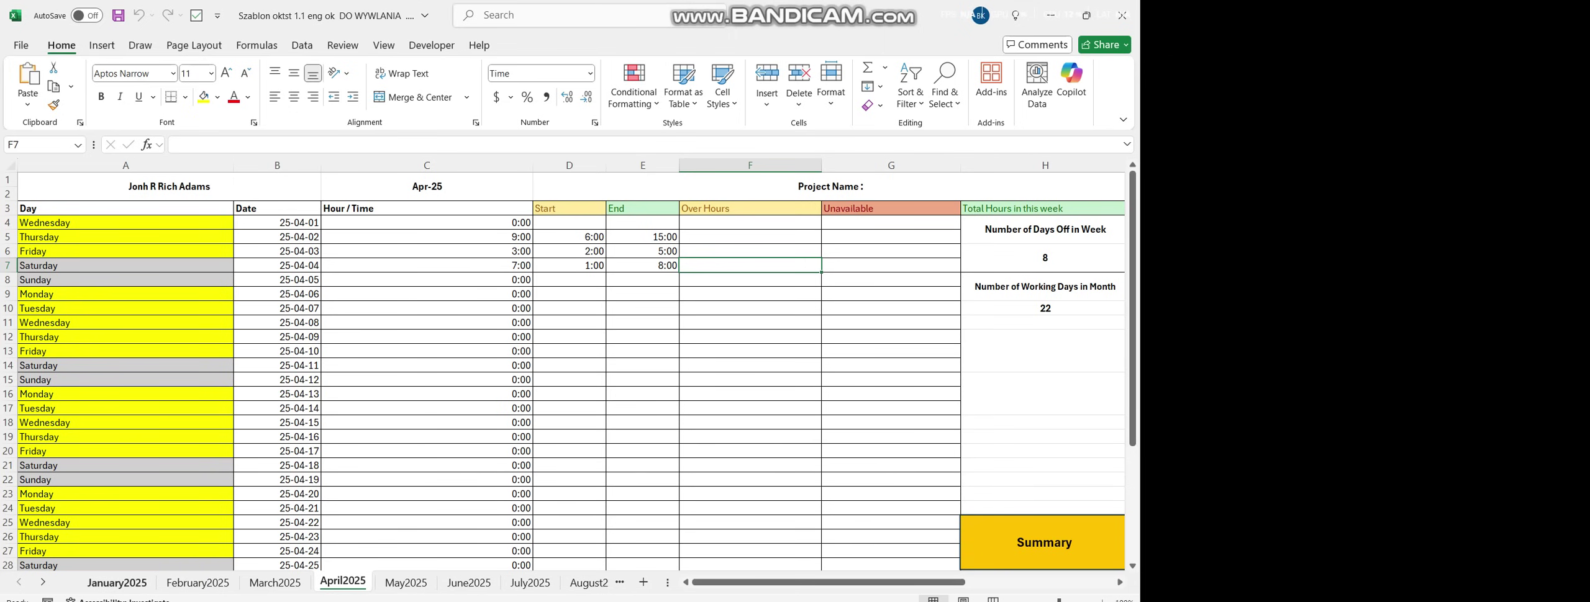
{"action": "left_click", "coordinate": [116, 583]}
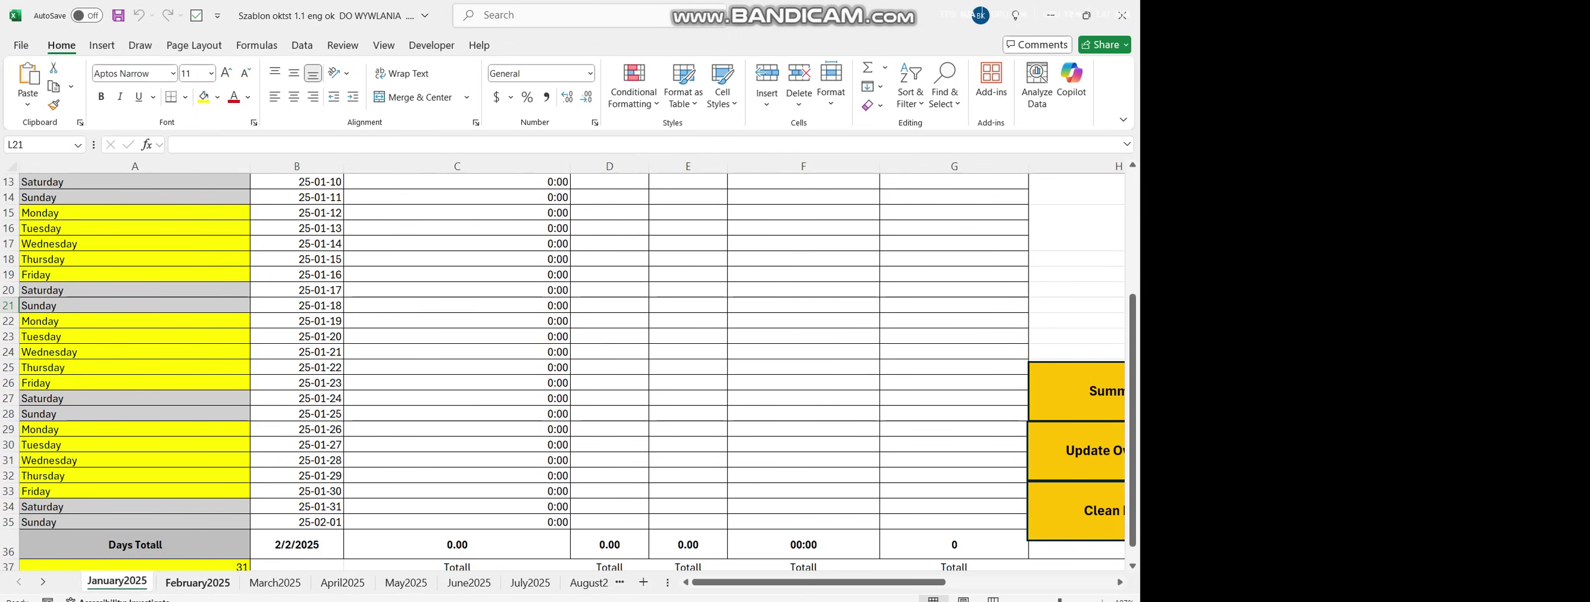
{"action": "left_click", "coordinate": [198, 582]}
{"action": "left_click", "coordinate": [275, 582]}
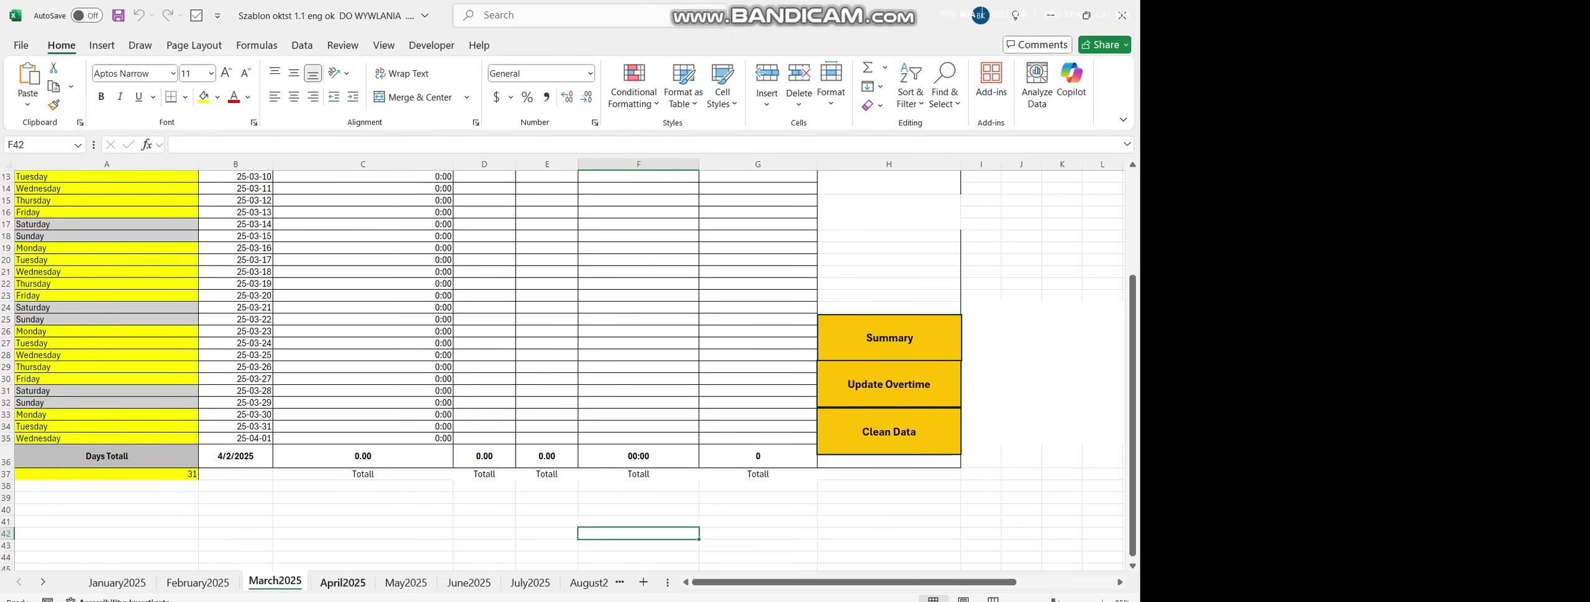
{"action": "left_click", "coordinate": [342, 583]}
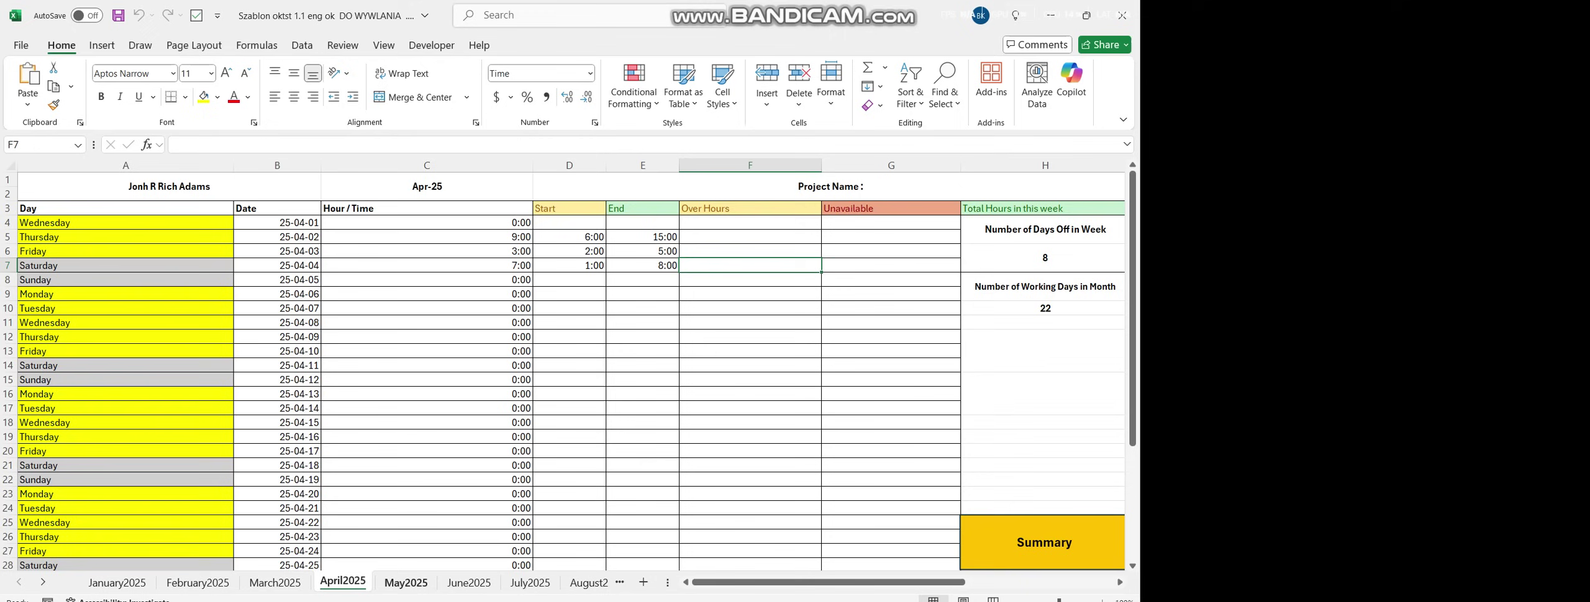
{"action": "left_click", "coordinate": [407, 583]}
{"action": "left_click", "coordinate": [469, 583]}
{"action": "left_click", "coordinate": [530, 583]}
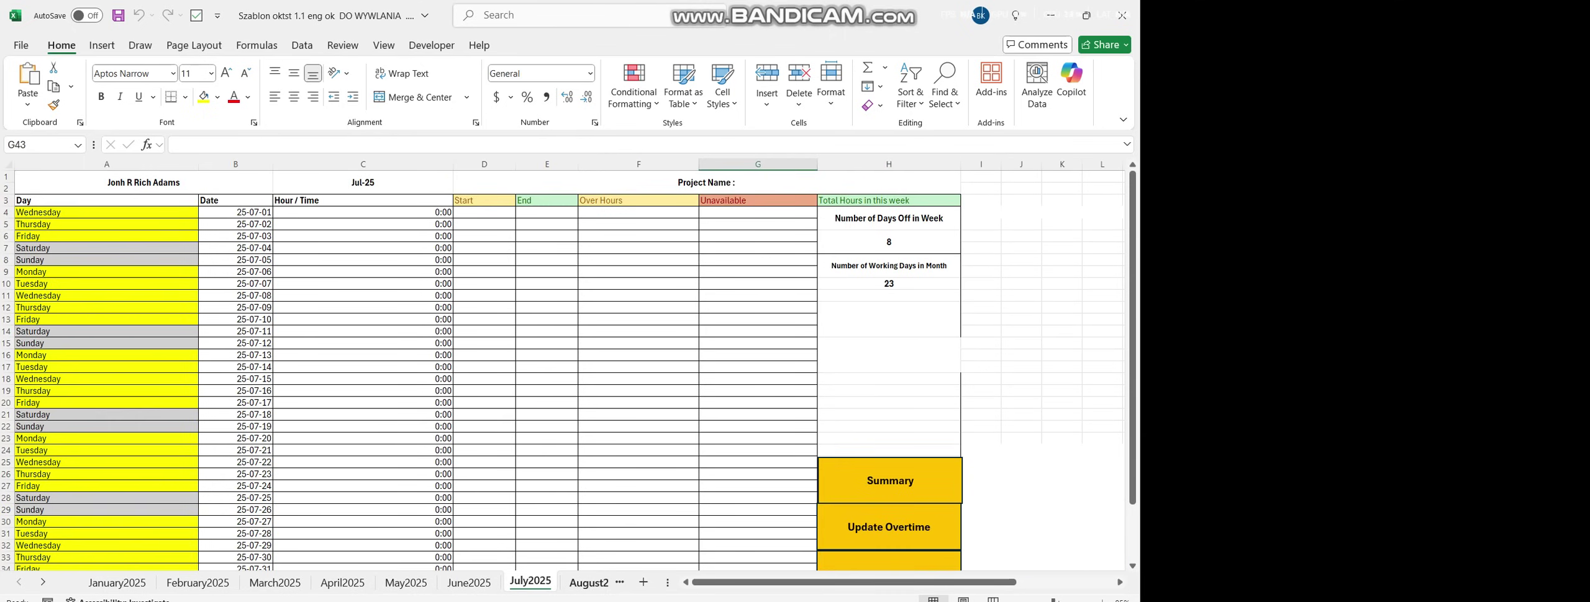
{"action": "left_click", "coordinate": [589, 582]}
{"action": "left_click", "coordinate": [19, 582]}
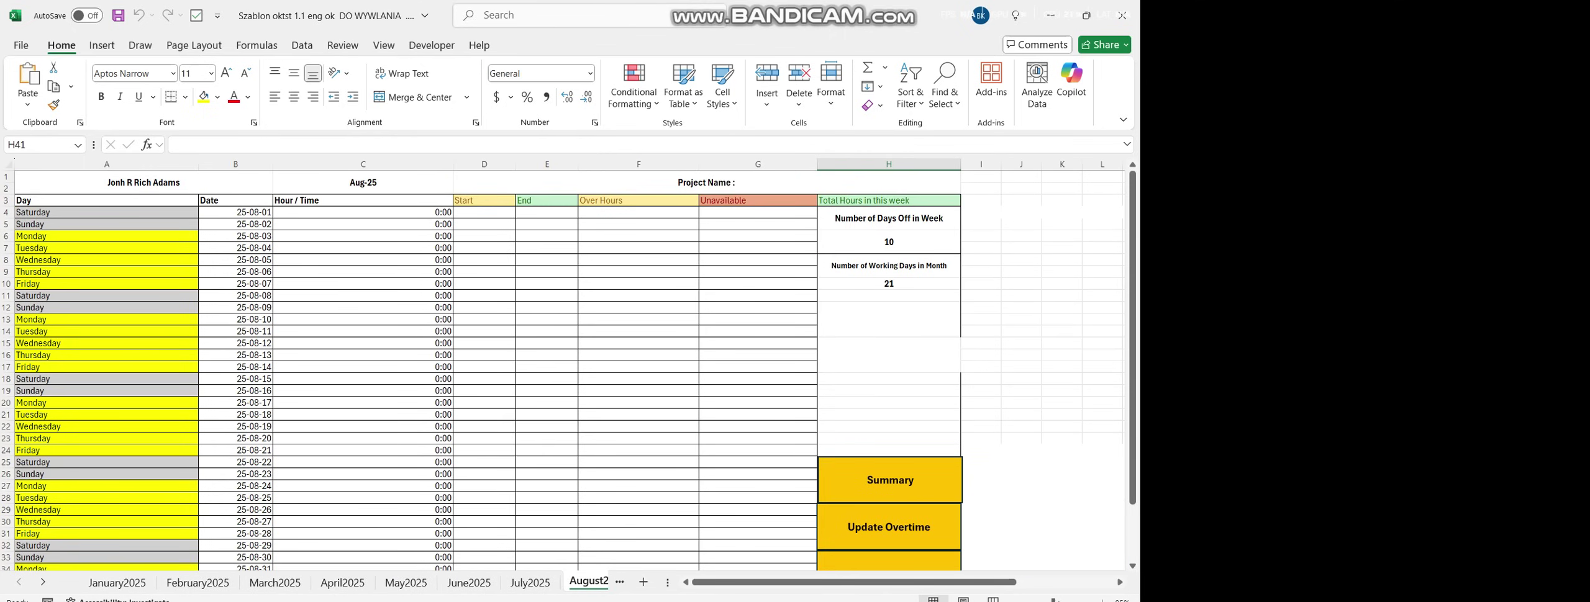
Examine the August2025 timesheet from its date rows down to the totals, including the Hour / Time formula for 25-08-17
{"action": "scroll", "coordinate": [559, 373], "scroll_direction": "down", "scroll_amount": 6}
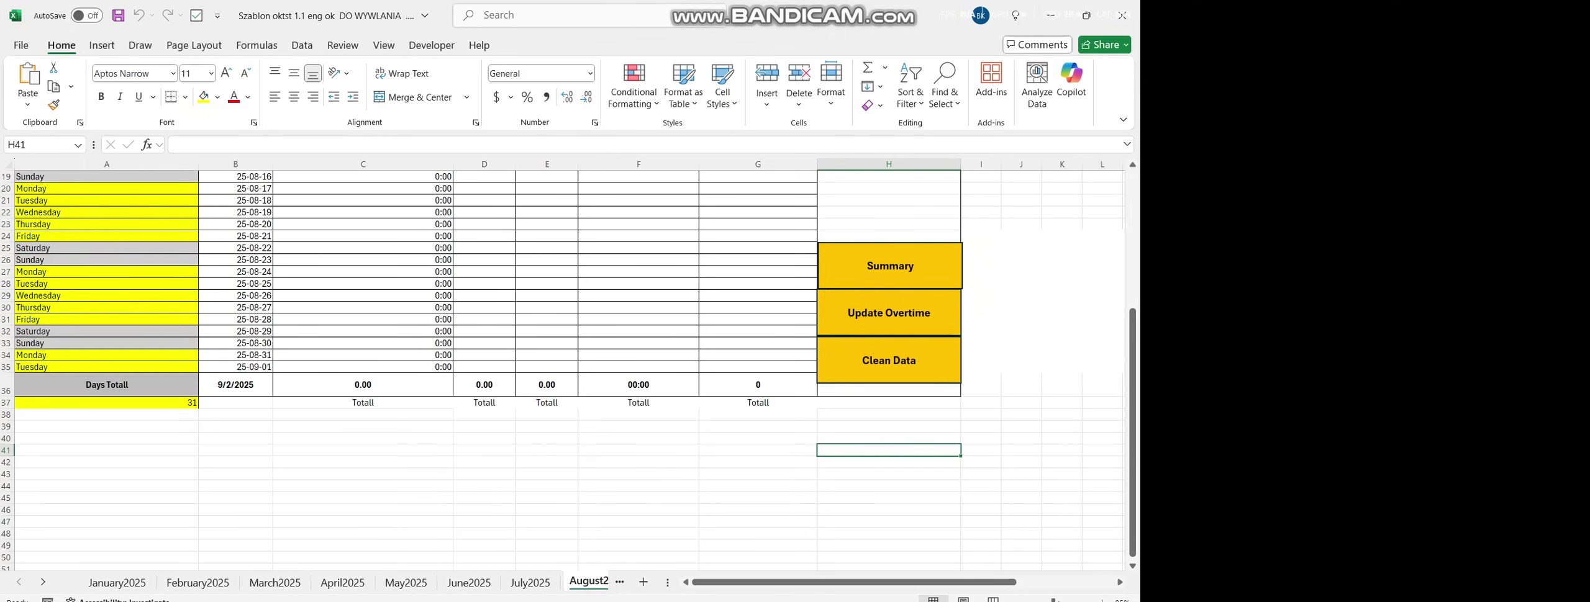
{"action": "scroll", "coordinate": [559, 372], "scroll_direction": "up", "scroll_amount": 6}
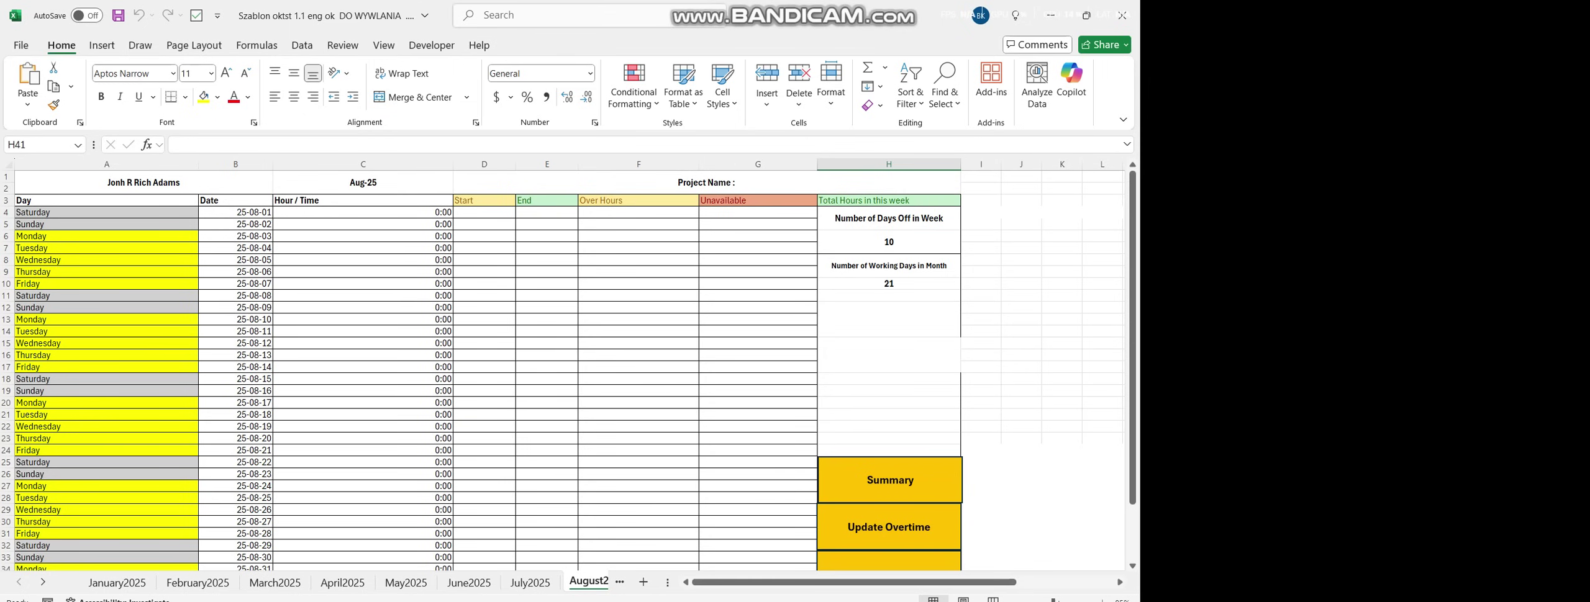
{"action": "scroll", "coordinate": [569, 369], "scroll_direction": "down", "scroll_amount": 6}
{"action": "scroll", "coordinate": [569, 369], "scroll_direction": "up", "scroll_amount": 6}
{"action": "left_click_drag", "start_coordinate": [236, 212], "coordinate": [236, 534]}
{"action": "left_click", "coordinate": [362, 402]}
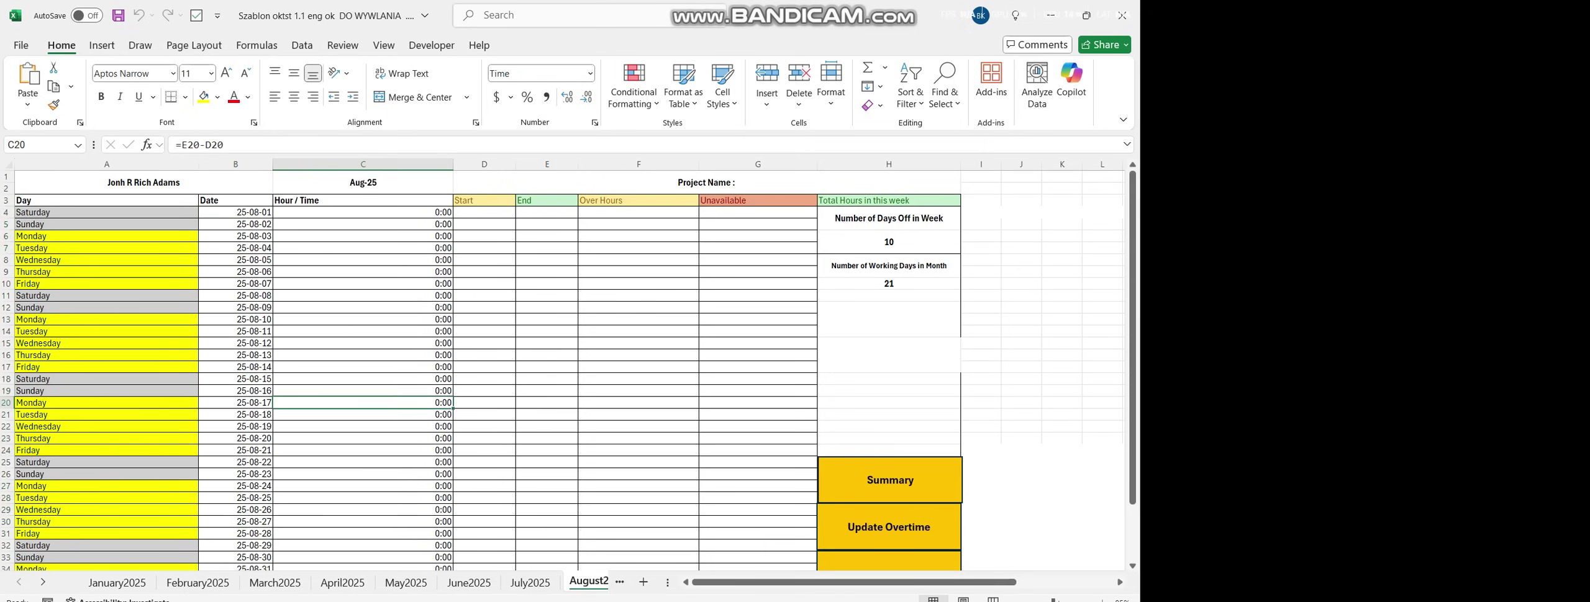
{"action": "scroll", "coordinate": [363, 402], "scroll_direction": "down", "scroll_amount": 6}
{"action": "scroll", "coordinate": [362, 402], "scroll_direction": "up", "scroll_amount": 6}
Review the July, June and May 2025 sheets and return to August2025 to inspect its Hour / Time and Start columns
{"action": "left_click", "coordinate": [529, 583]}
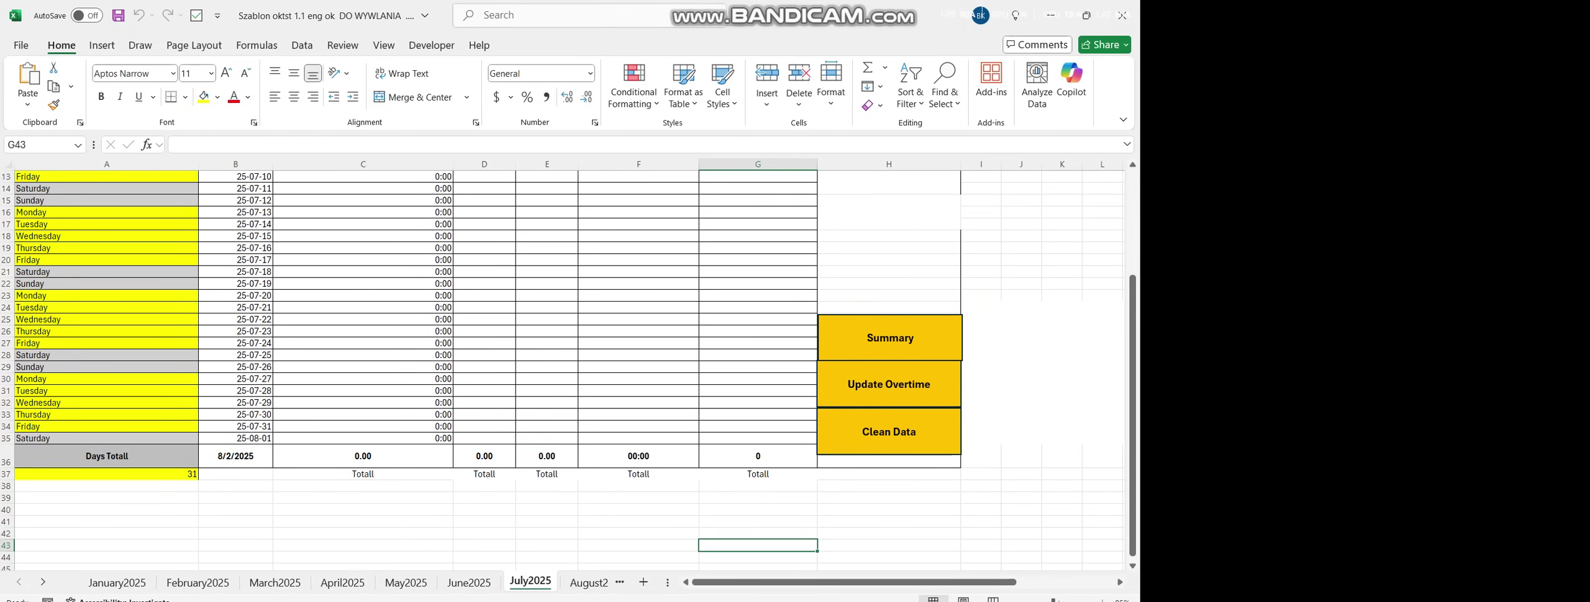
{"action": "left_click", "coordinate": [468, 582]}
{"action": "left_click", "coordinate": [405, 583]}
{"action": "left_click", "coordinate": [588, 582]}
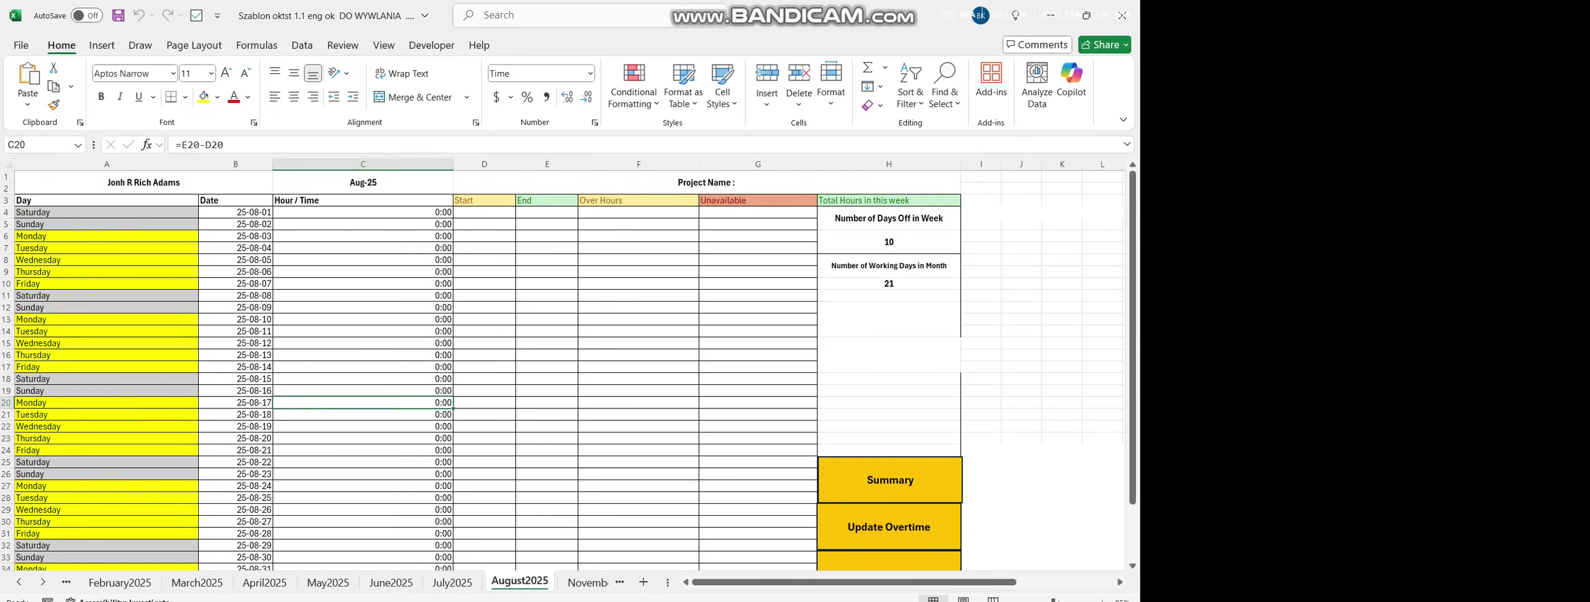
{"action": "left_click_drag", "start_coordinate": [363, 212], "coordinate": [363, 521]}
{"action": "left_click", "coordinate": [483, 283]}
{"action": "left_click_drag", "start_coordinate": [363, 224], "coordinate": [363, 474]}
{"action": "left_click", "coordinate": [483, 236]}
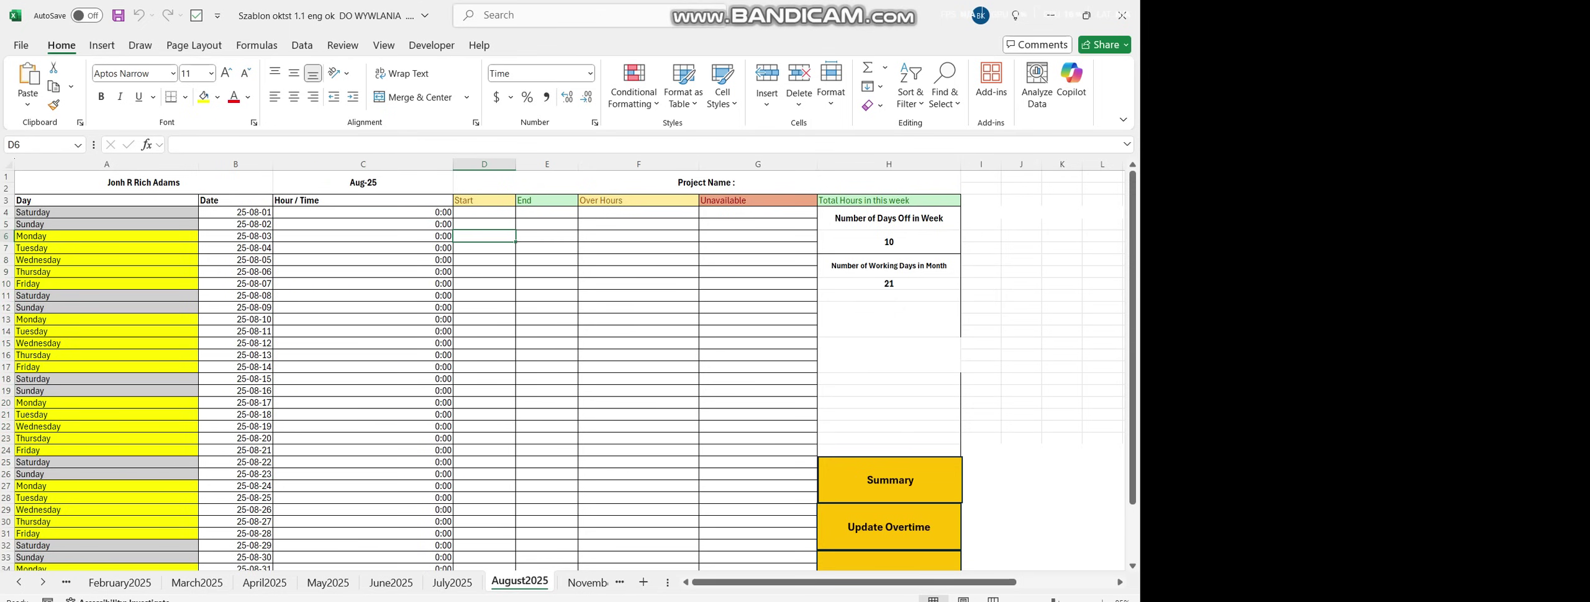
Enter a Start time of 6:00 and an End value of 10 for 25-08-03 in the August2025 sheet
{"action": "scroll", "coordinate": [570, 370], "scroll_direction": "up", "scroll_amount": 2}
{"action": "scroll", "coordinate": [570, 370], "scroll_direction": "up", "scroll_amount": 1}
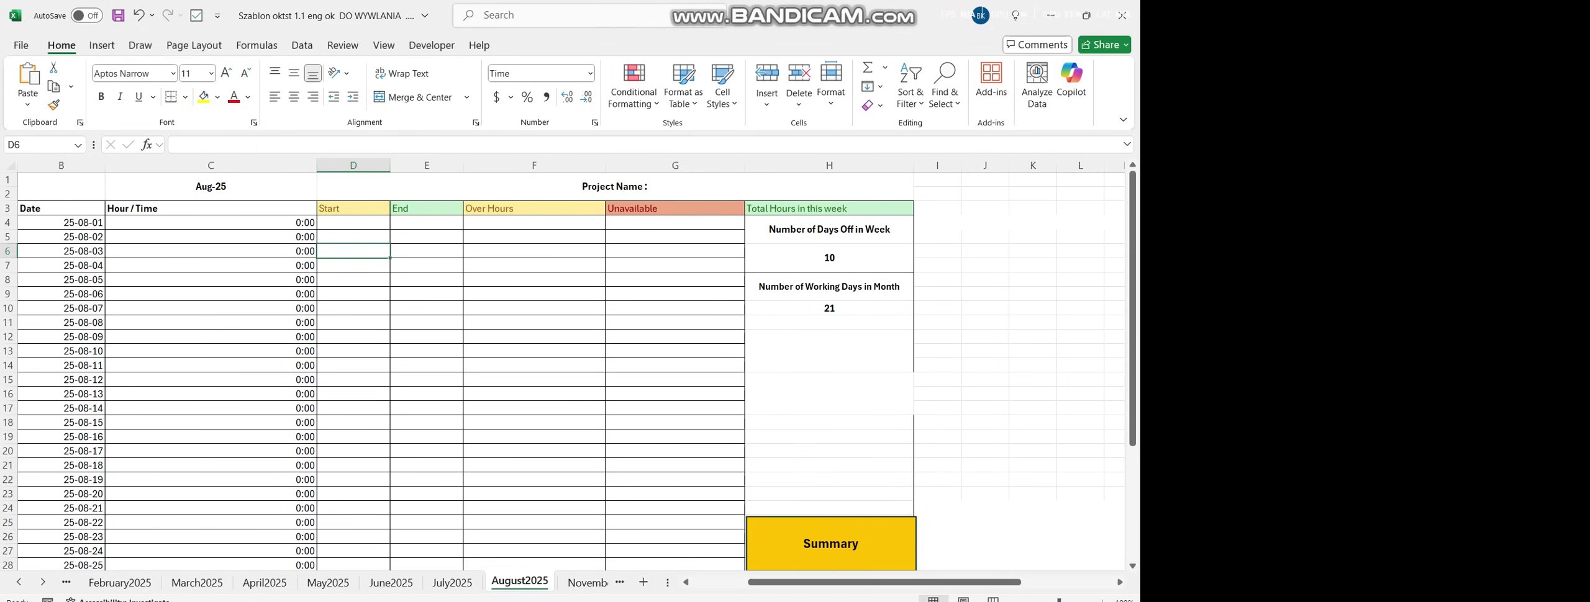
{"action": "double_click", "coordinate": [353, 251]}
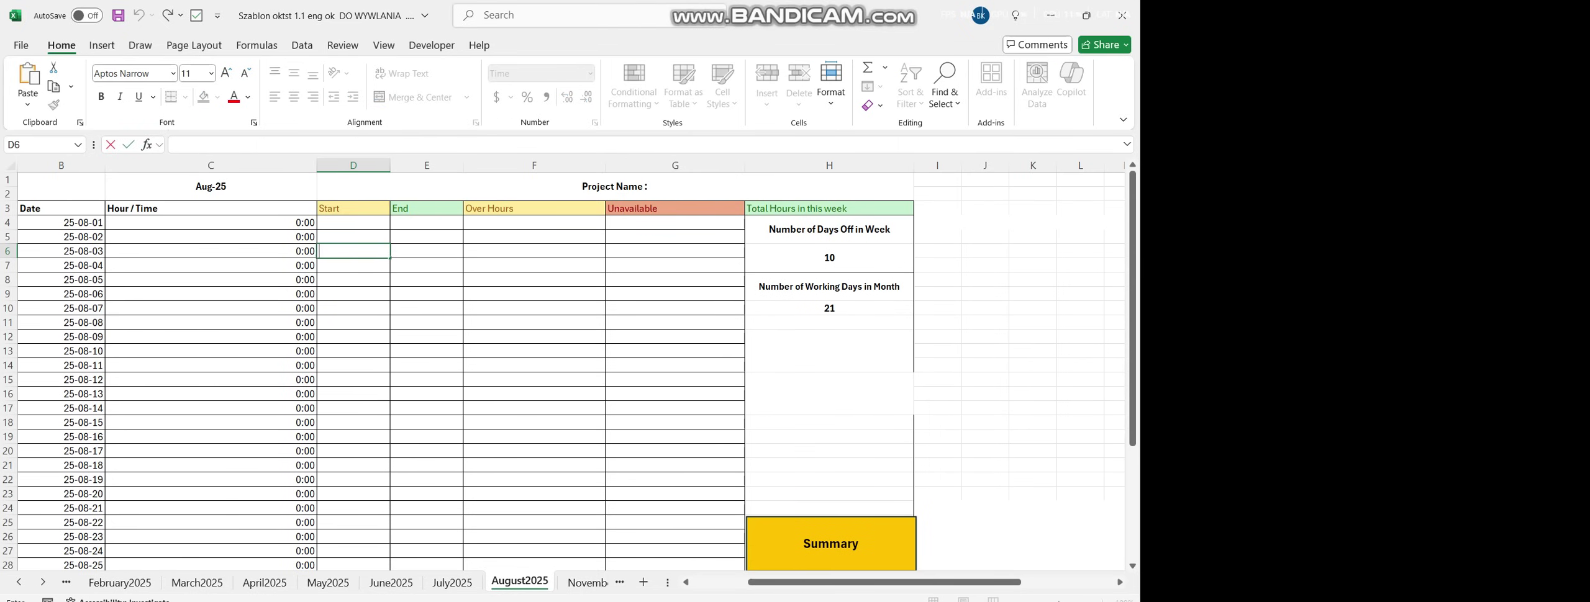
{"action": "type", "text": "6:00"}
{"action": "key", "text": "Tab"}
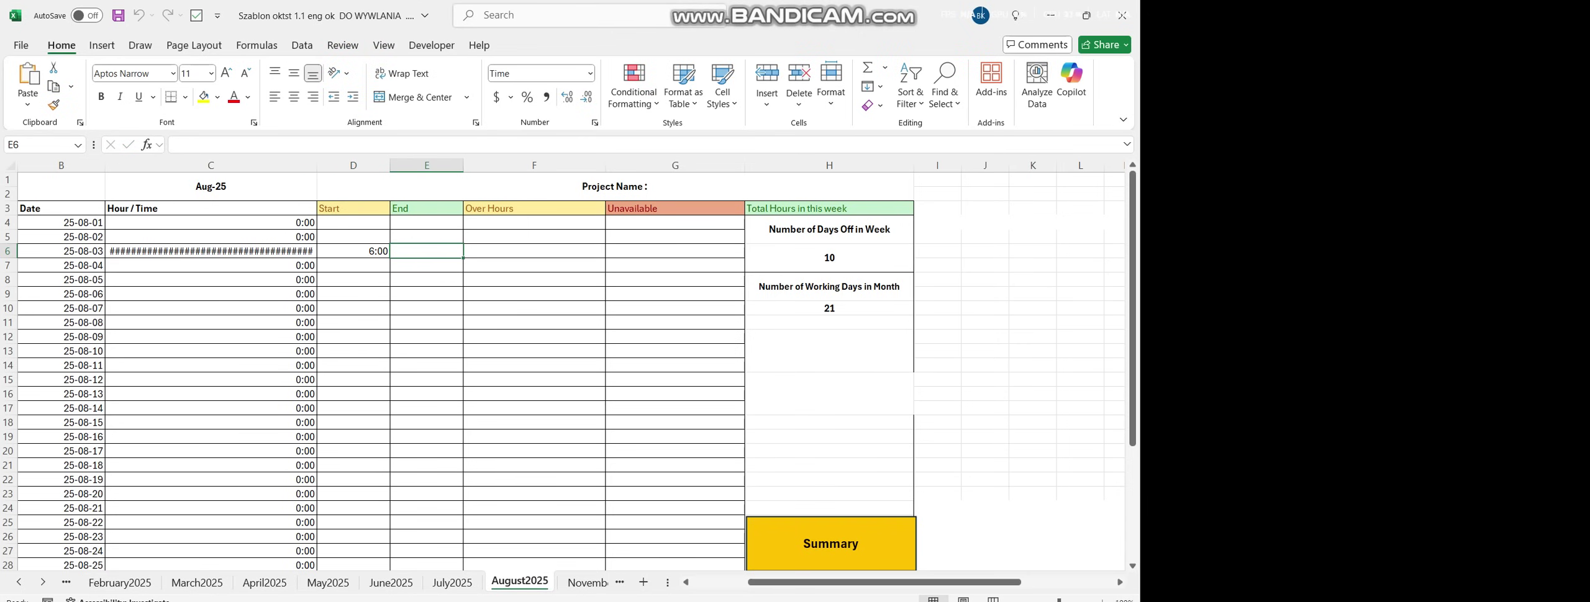
{"action": "type", "text": "1"}
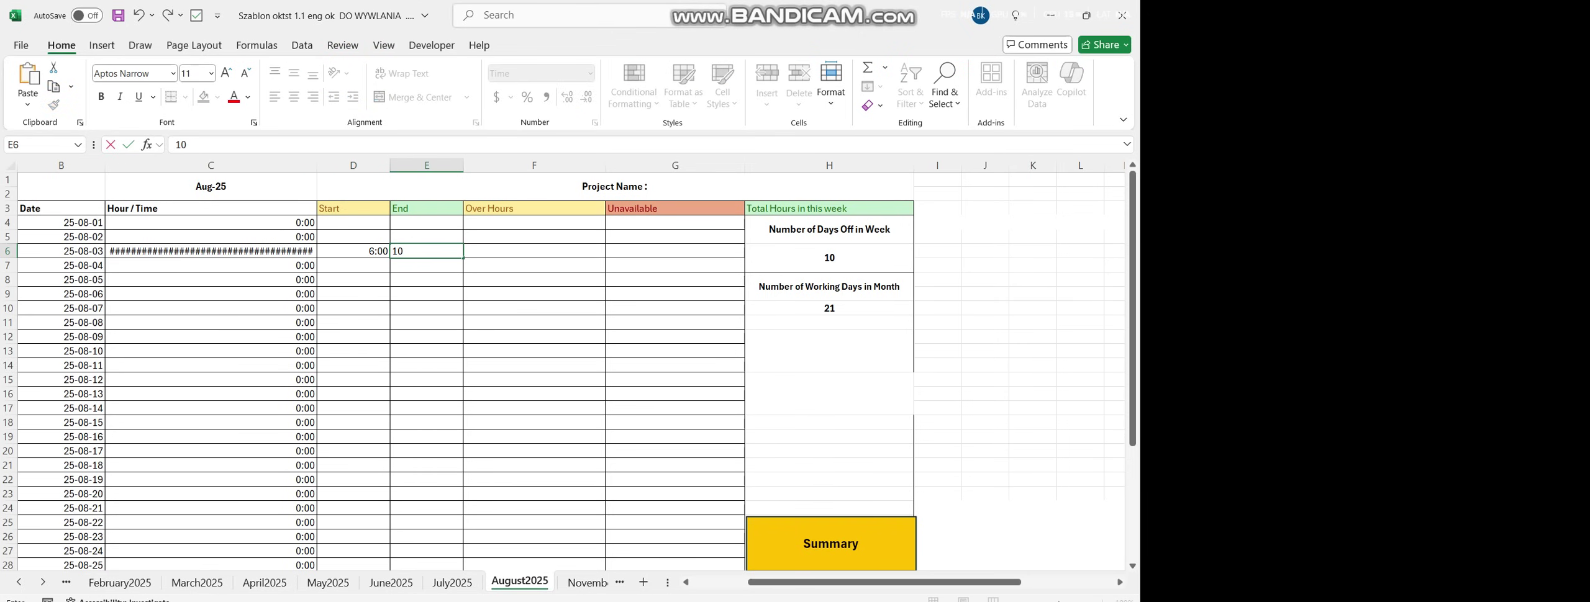
{"action": "type", "text": "0"}
{"action": "key", "text": "Tab"}
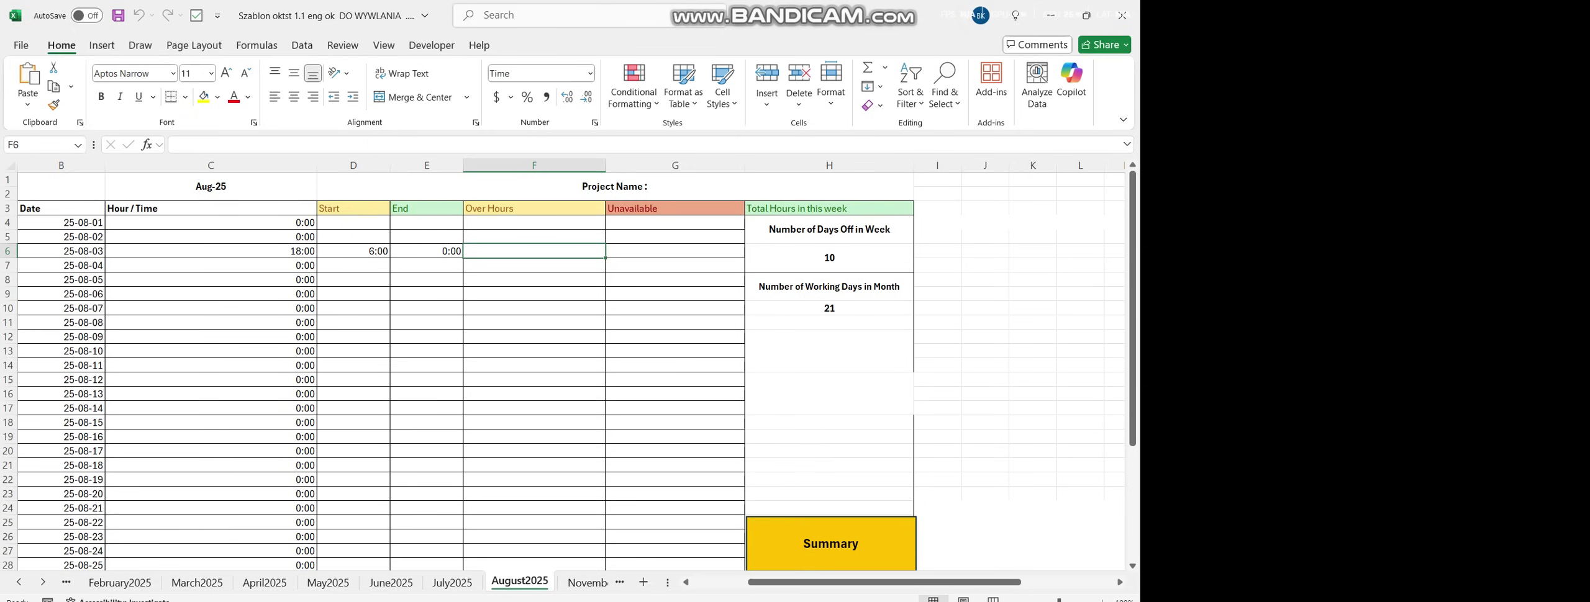
{"action": "double_click", "coordinate": [426, 251]}
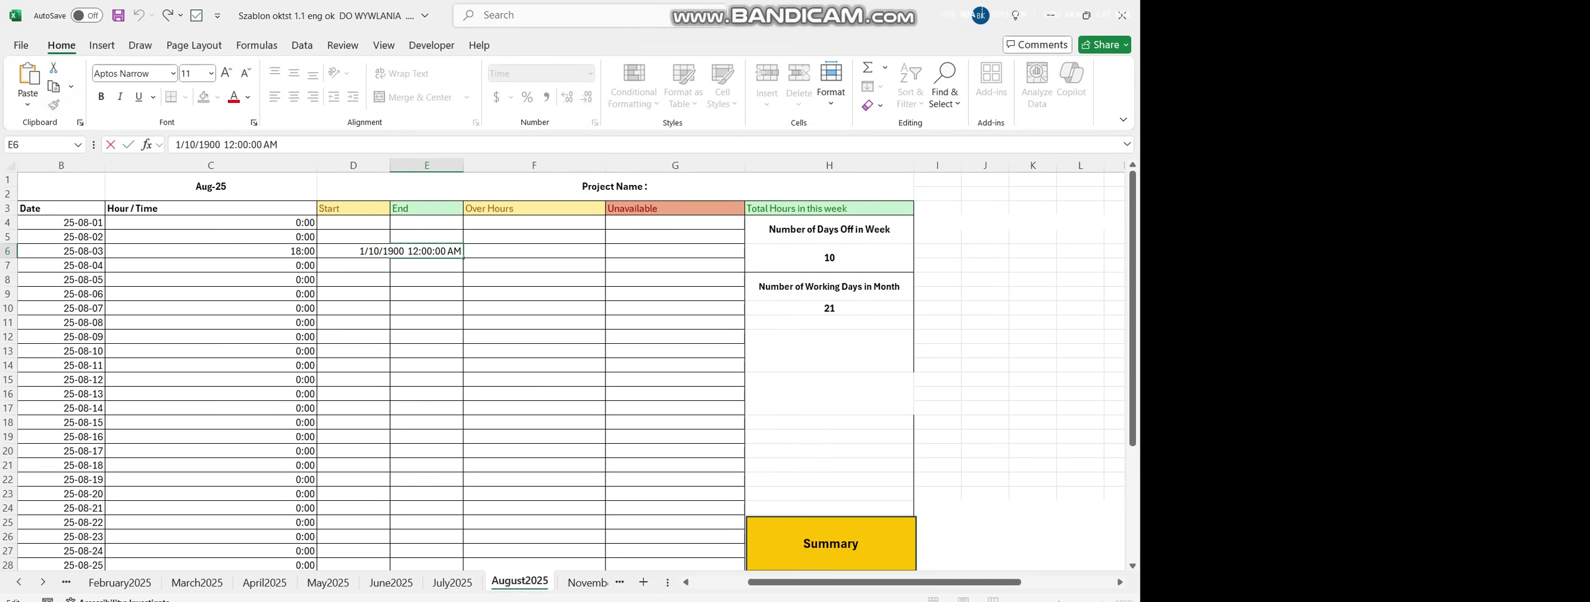
{"action": "left_click_drag", "start_coordinate": [413, 250], "coordinate": [427, 251]}
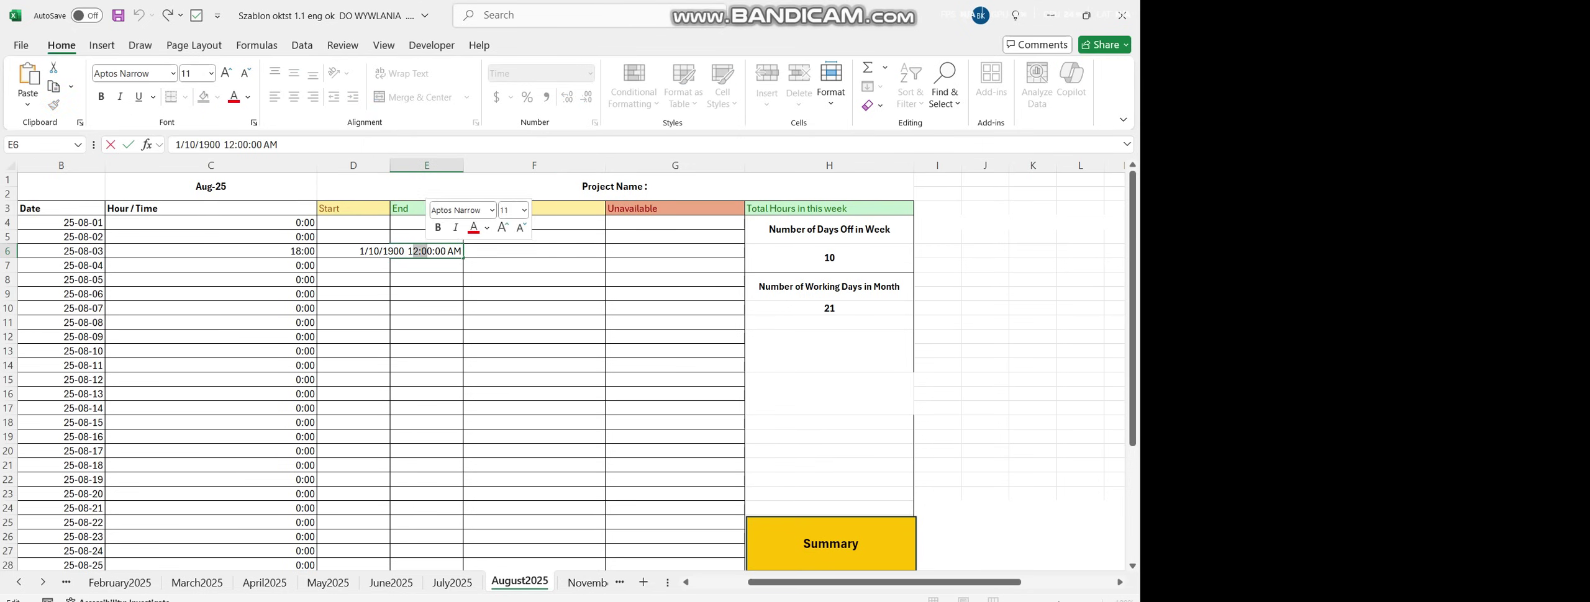
{"action": "key", "text": "Return"}
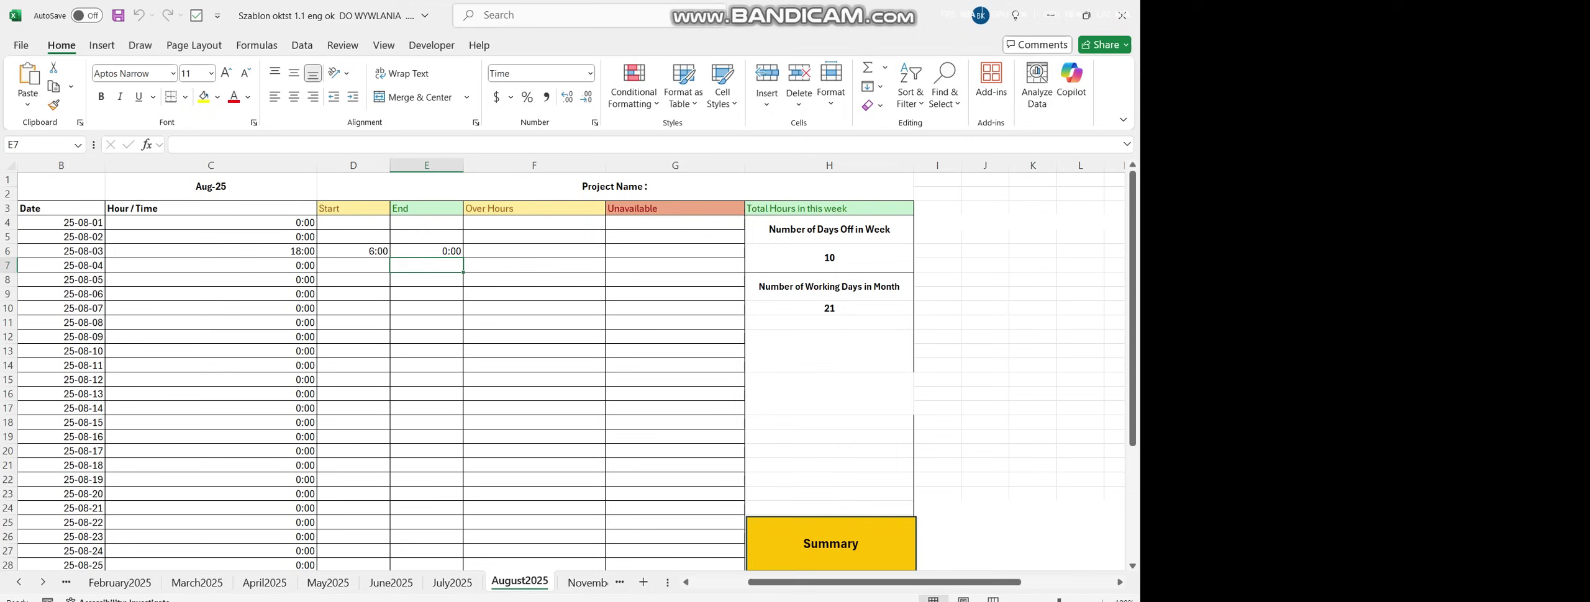
Correct the time part of the End entry for 25-08-03 to 10:00:00 AM and check the cell
{"action": "double_click", "coordinate": [441, 251]}
{"action": "left_click_drag", "start_coordinate": [413, 251], "coordinate": [418, 251]}
{"action": "type", "text": "0/1900 1"}
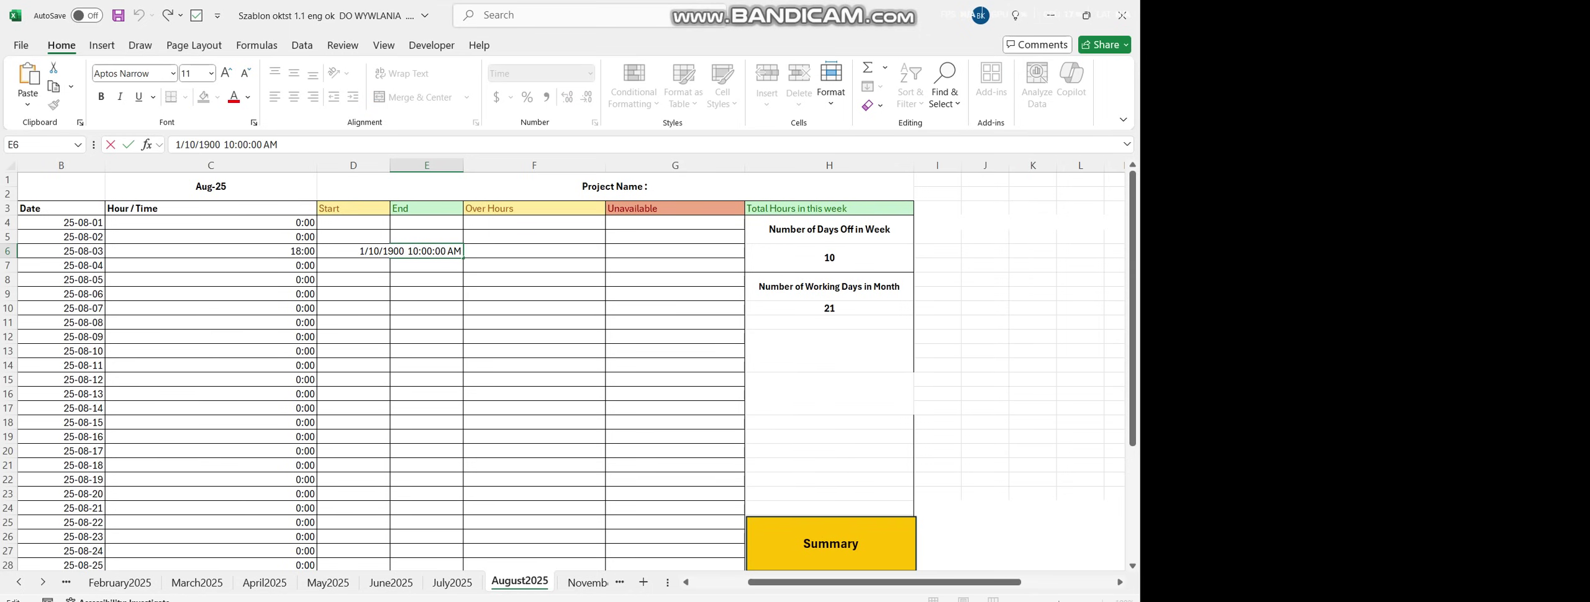
{"action": "key", "text": "Return"}
{"action": "left_click", "coordinate": [352, 294]}
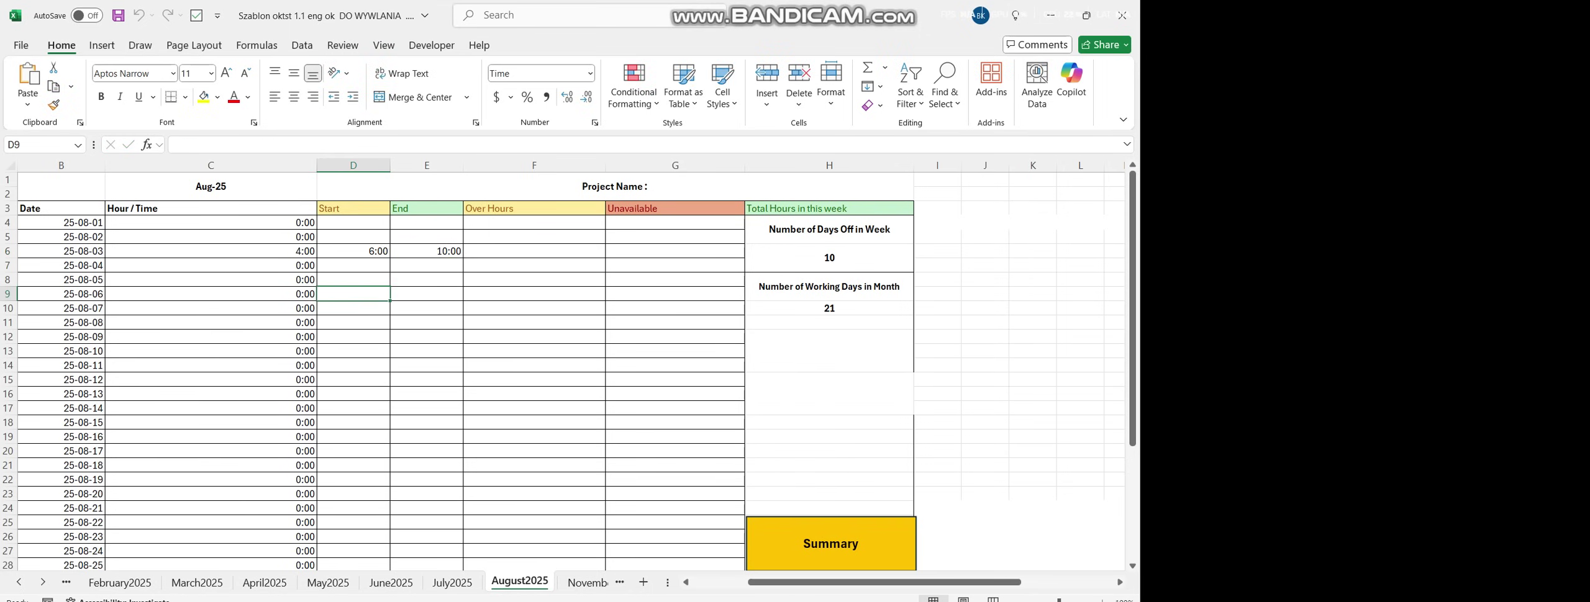
{"action": "left_click", "coordinate": [426, 250]}
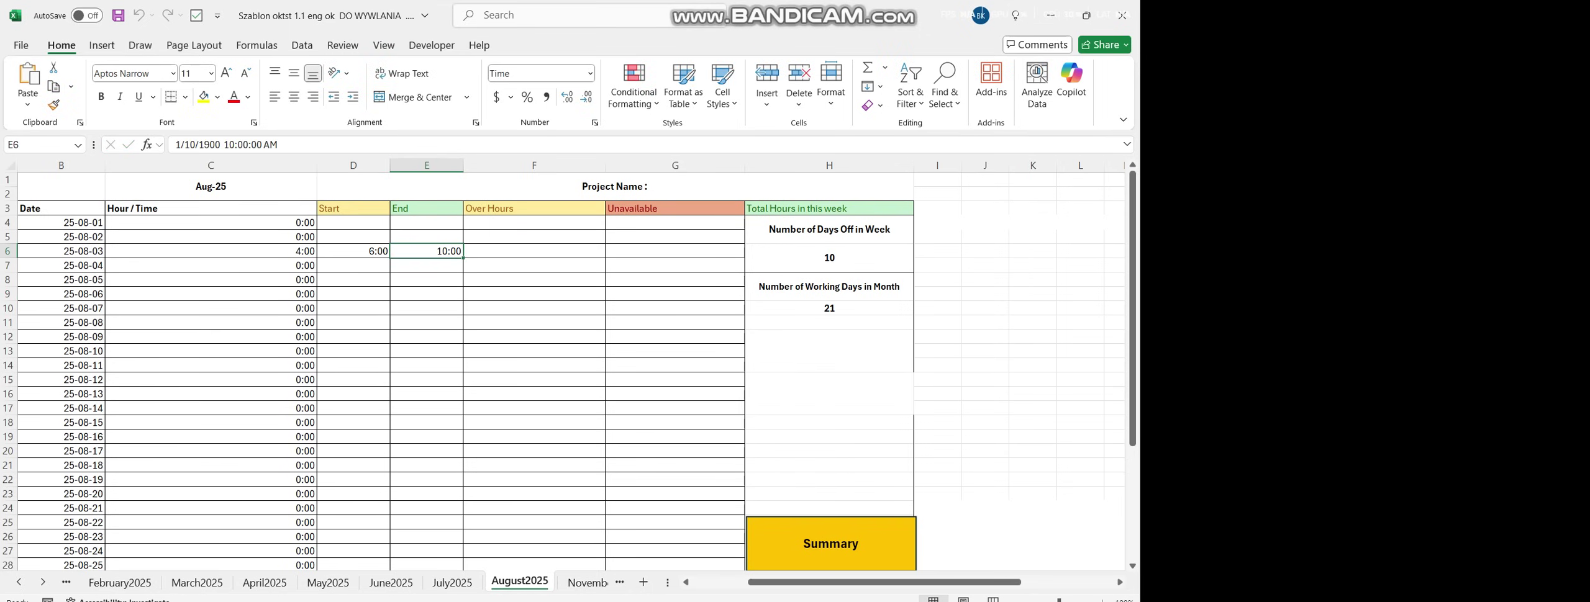
Enter a Start time of 5:00 and an End time of 4:00 pm for 25-08-04
{"action": "left_click", "coordinate": [353, 265]}
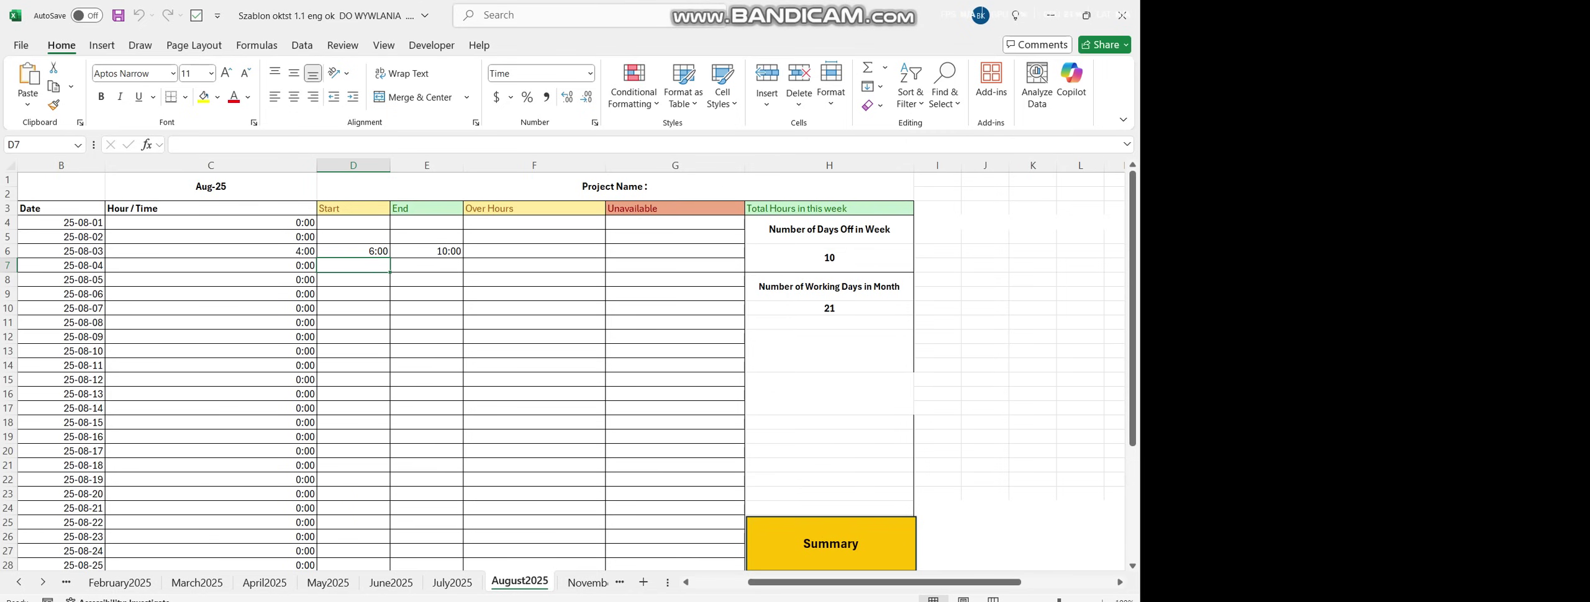
{"action": "type", "text": "5:00"}
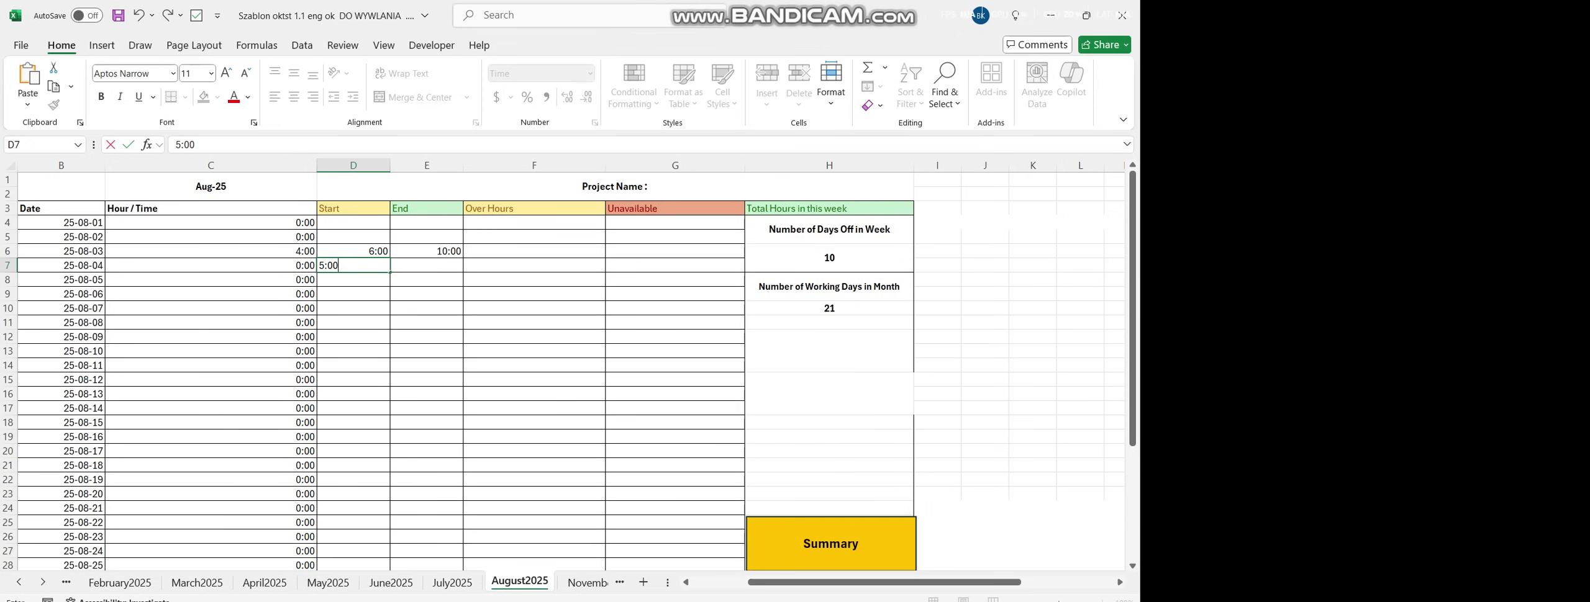
{"action": "key", "text": "Tab"}
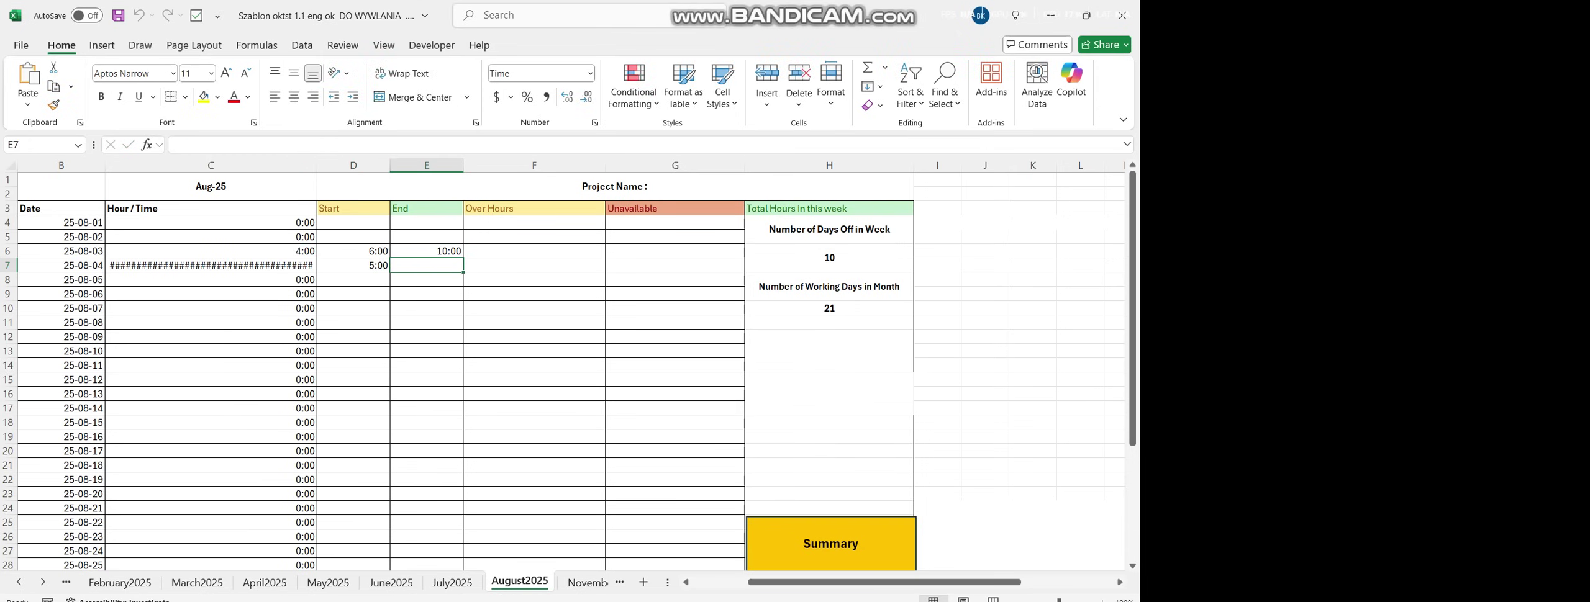
{"action": "type", "text": "4:00 pm"}
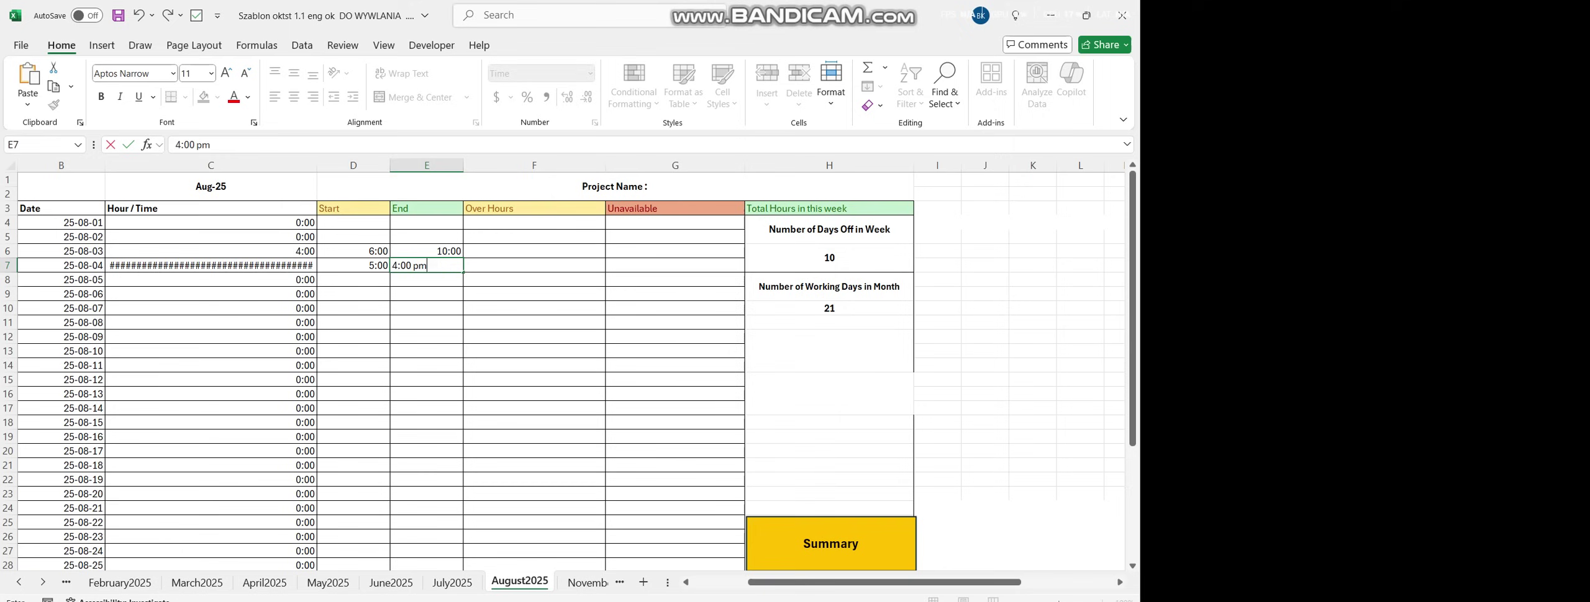
{"action": "key", "text": "Return"}
{"action": "left_click", "coordinate": [426, 265]}
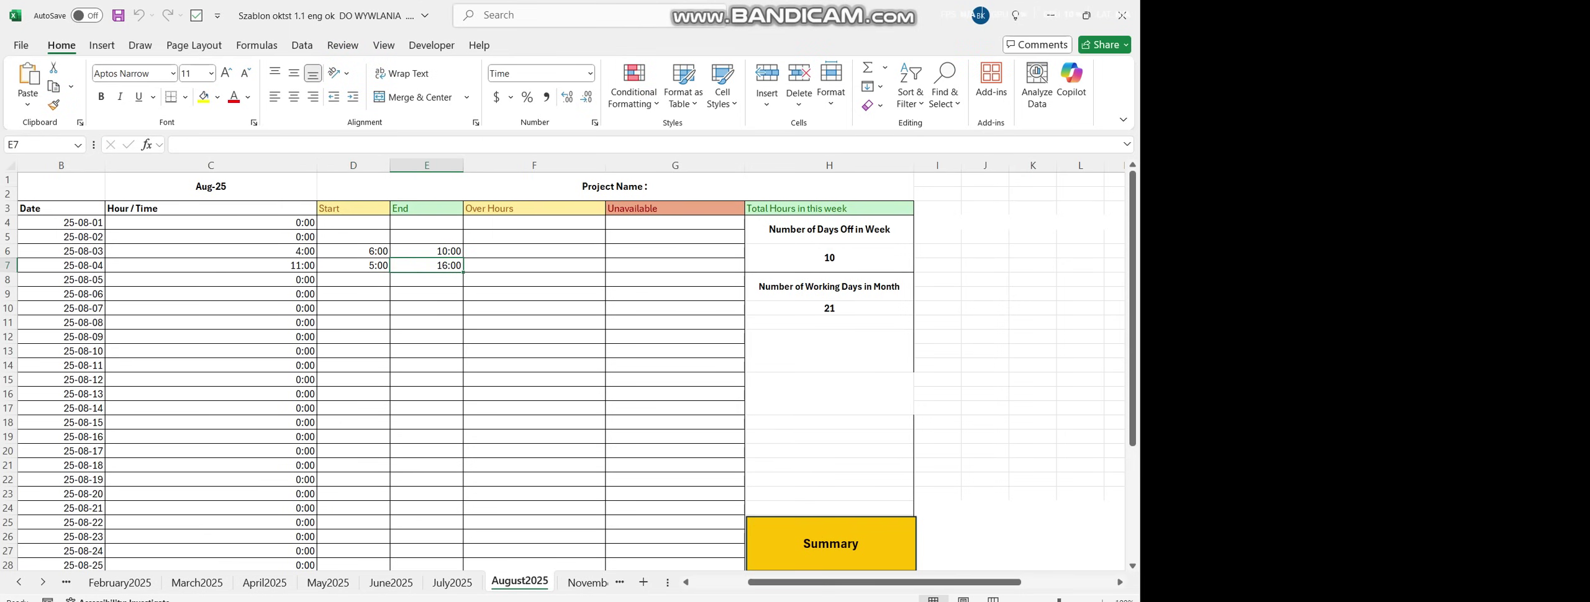
Enter a Start time of 8:30 and an End time of 6:40 pm for 25-08-05
{"action": "left_click", "coordinate": [353, 280]}
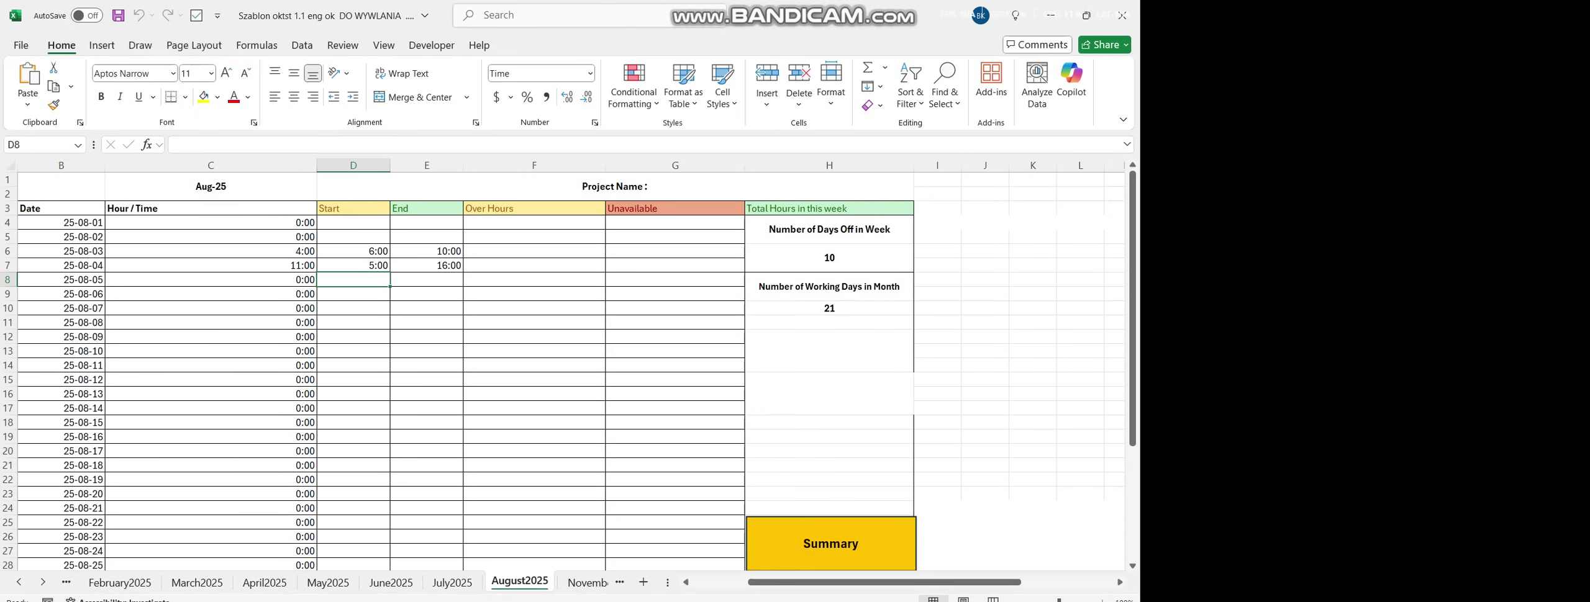
{"action": "type", "text": "8"}
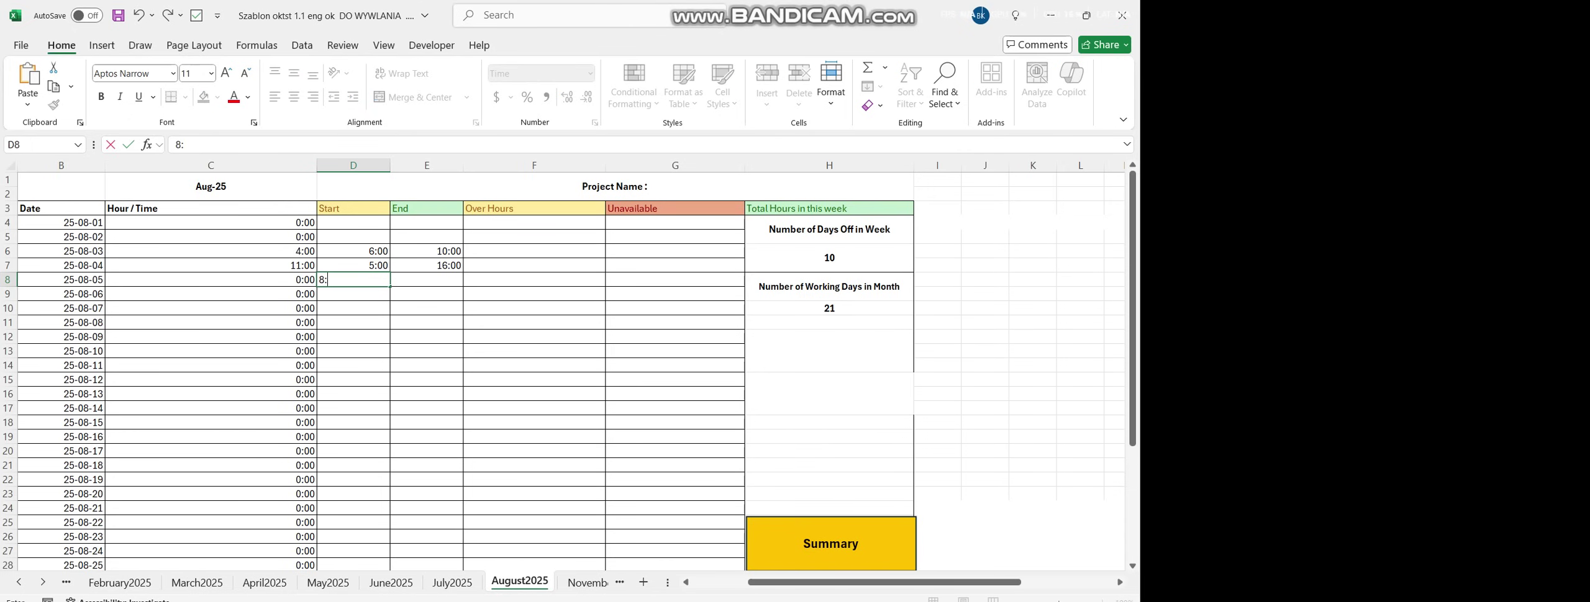
{"action": "type", "text": ":30"}
{"action": "key", "text": "Tab"}
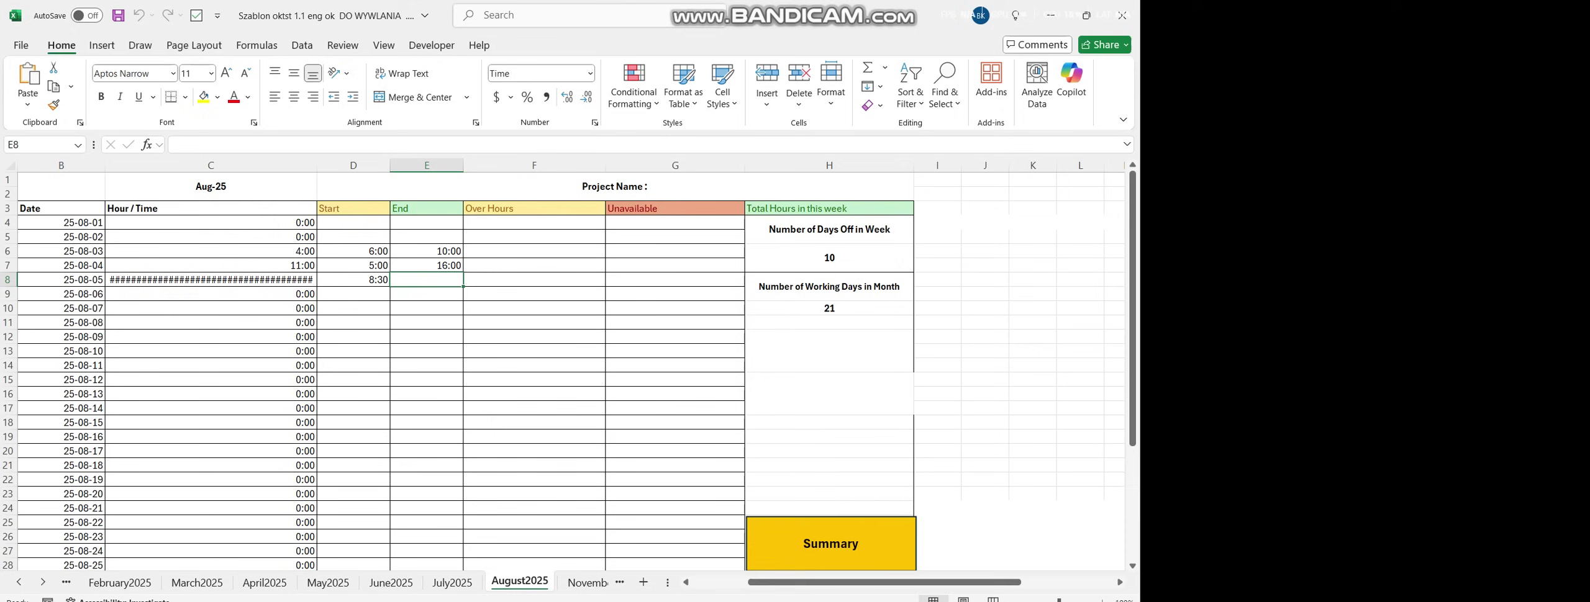
{"action": "type", "text": "6:"}
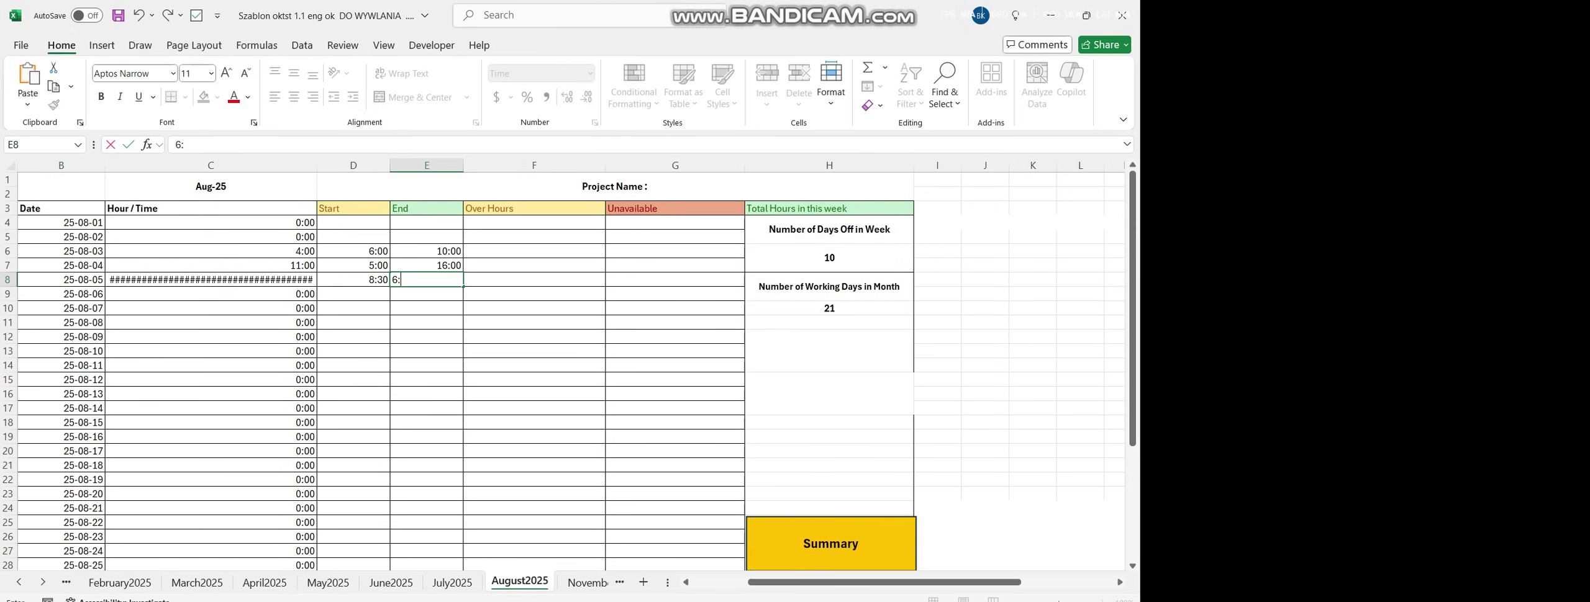
{"action": "type", "text": "40 pm"}
{"action": "key", "text": "Return"}
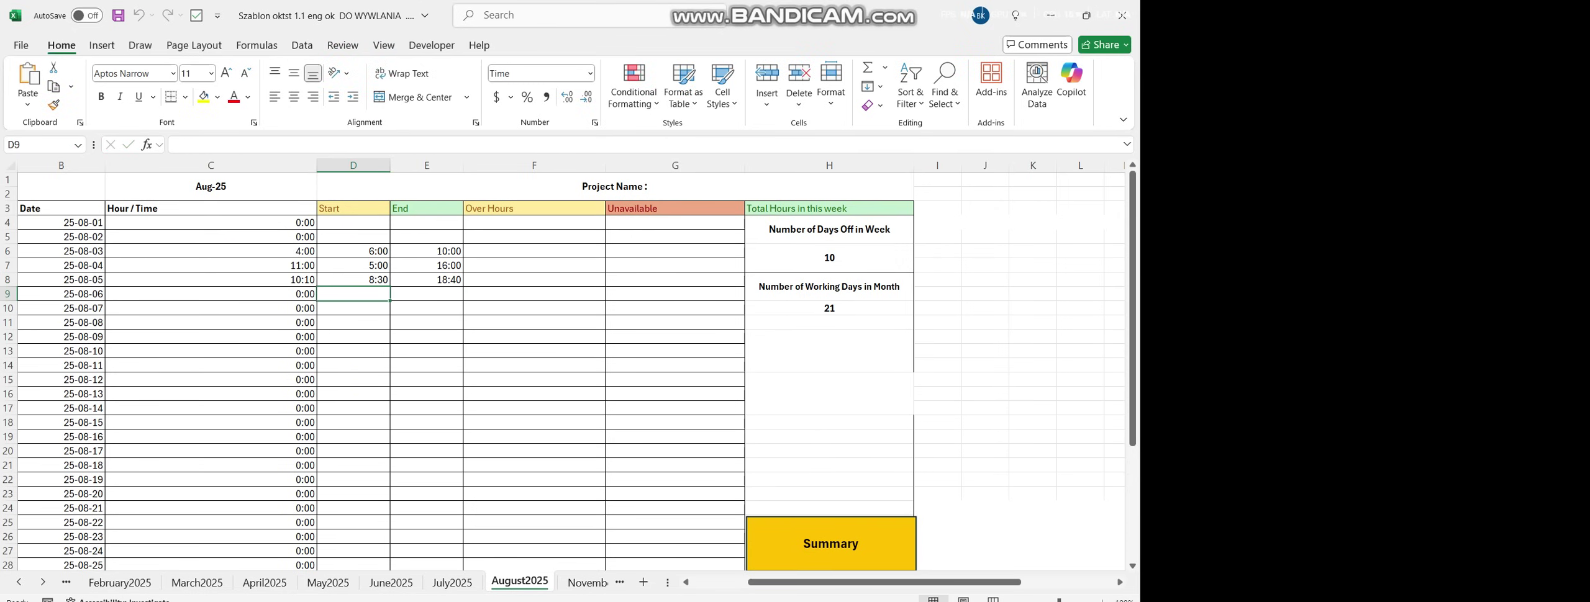
{"action": "scroll", "coordinate": [559, 372], "scroll_direction": "down", "scroll_amount": 4}
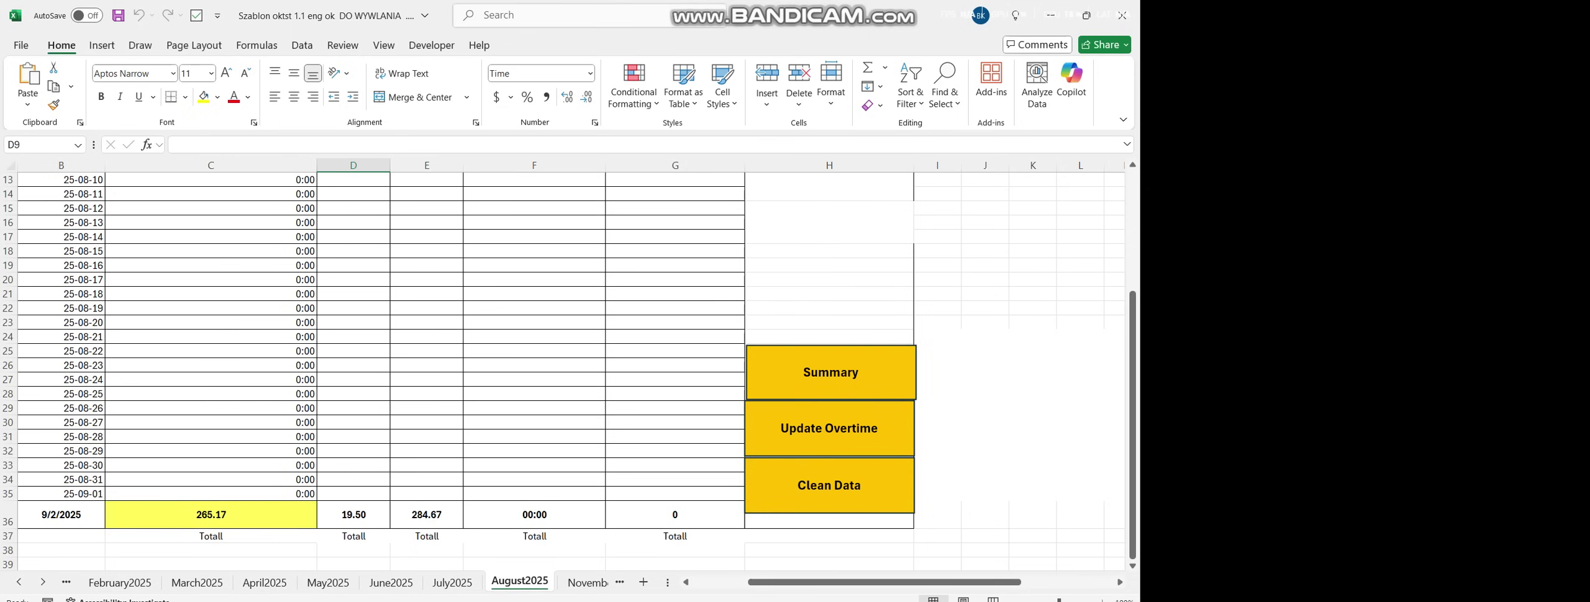
Update the overtime in August2025 and check the Over Hours entries for 25-08-03 to 25-08-05
{"action": "scroll", "coordinate": [559, 373], "scroll_direction": "up", "scroll_amount": 4}
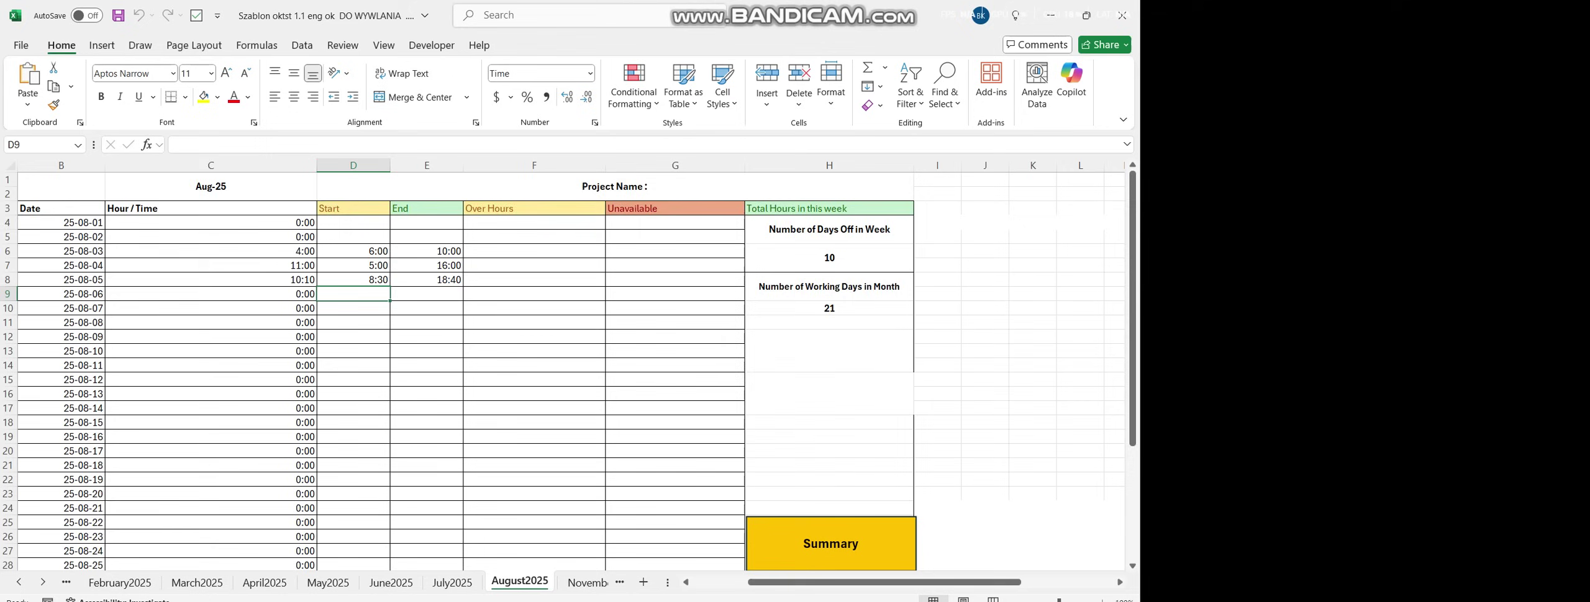
{"action": "scroll", "coordinate": [559, 373], "scroll_direction": "down", "scroll_amount": 4}
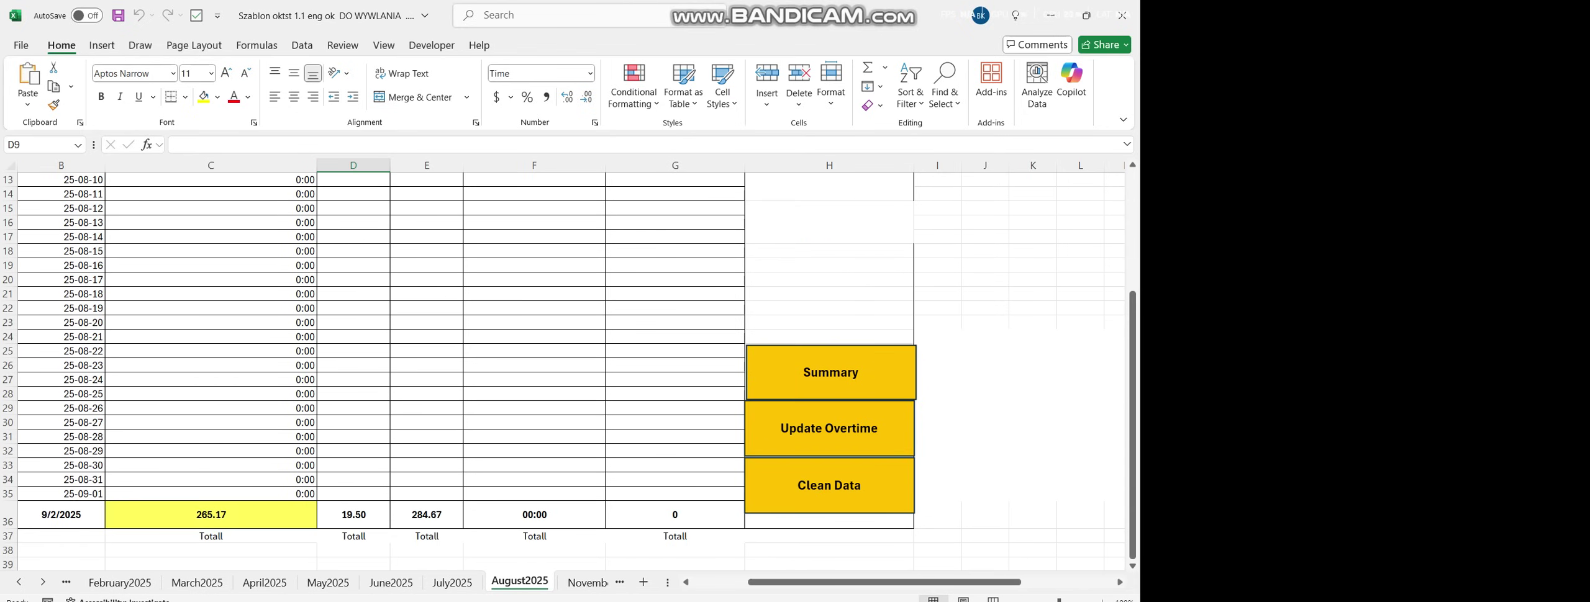
{"action": "scroll", "coordinate": [559, 372], "scroll_direction": "up", "scroll_amount": 4}
{"action": "left_click_drag", "start_coordinate": [533, 251], "coordinate": [533, 337]}
{"action": "left_click", "coordinate": [534, 237]}
{"action": "mouse_move", "coordinate": [538, 244]}
{"action": "left_mouse_down"}
{"action": "mouse_move", "coordinate": [539, 280]}
{"action": "mouse_move", "coordinate": [543, 238]}
{"action": "left_mouse_up"}
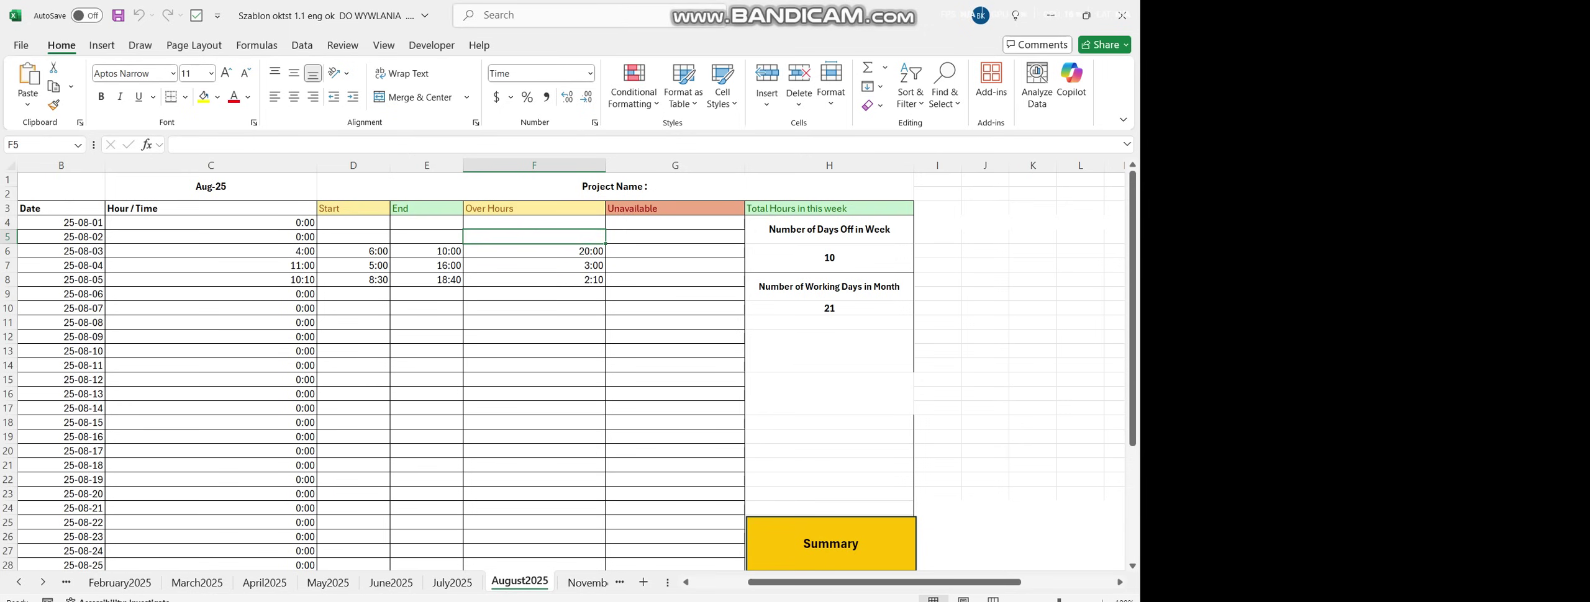
{"action": "left_click_drag", "start_coordinate": [534, 436], "coordinate": [534, 379]}
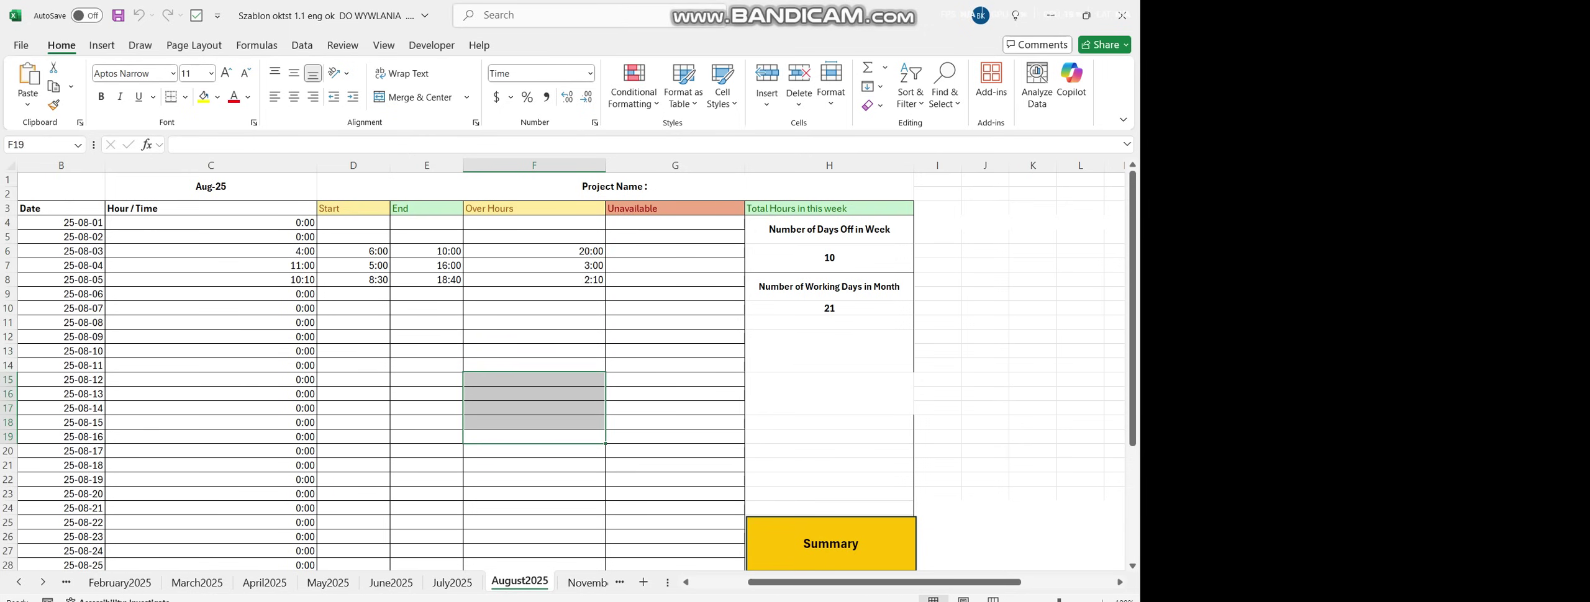
{"action": "left_click", "coordinate": [534, 323]}
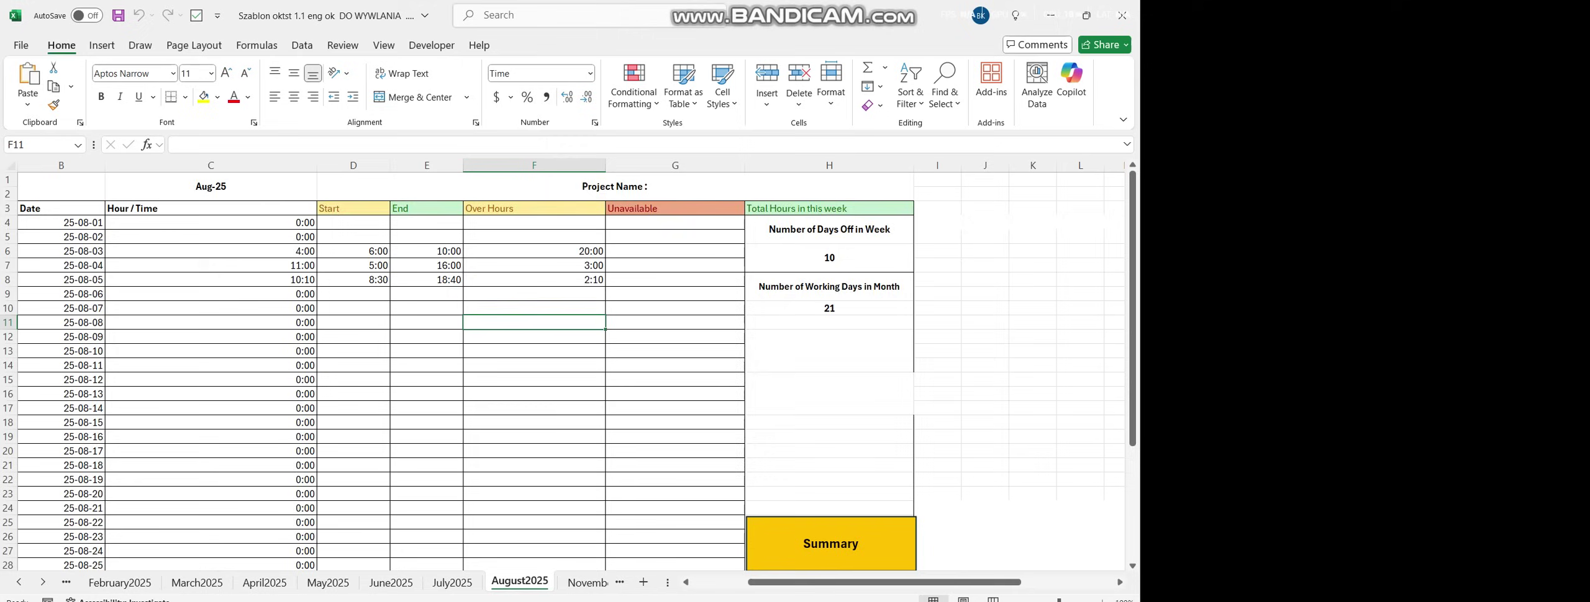
Check the monthly totals for Over Hours and Hour / Time in row 36 of August2025
{"action": "scroll", "coordinate": [559, 373], "scroll_direction": "down", "scroll_amount": 8}
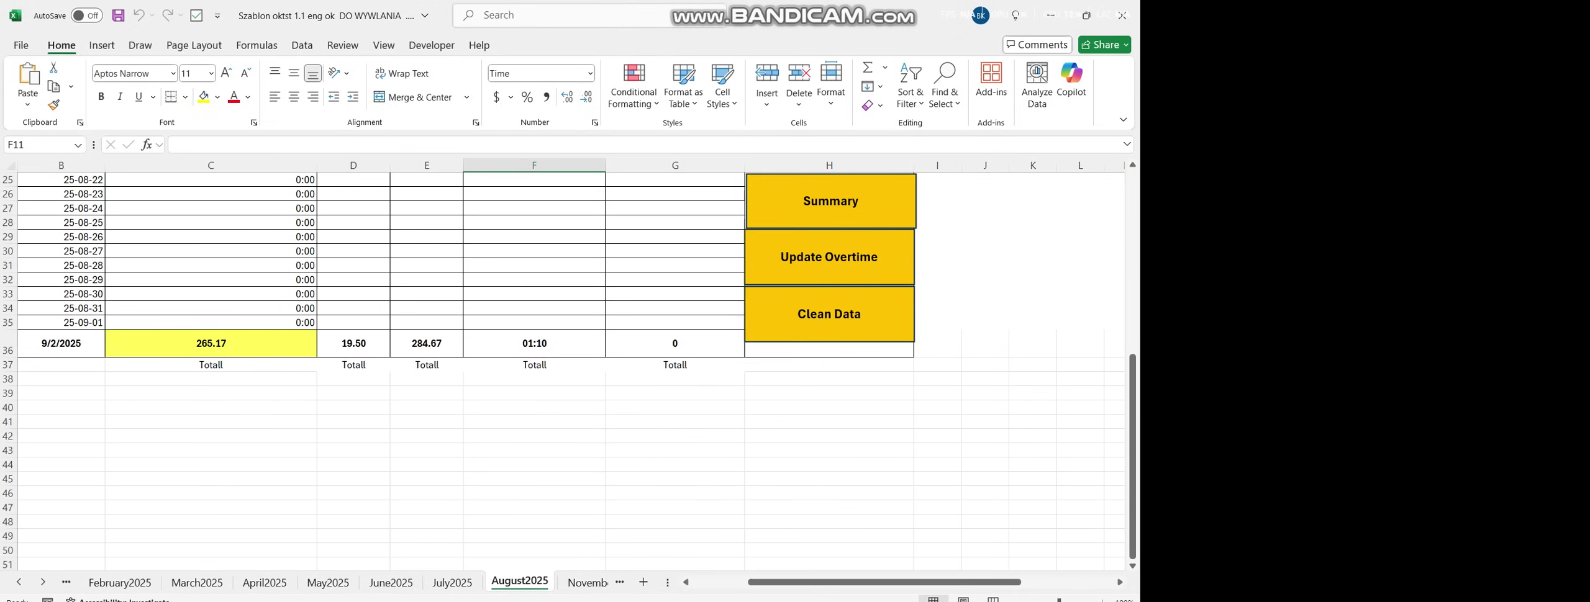
{"action": "left_click", "coordinate": [535, 344]}
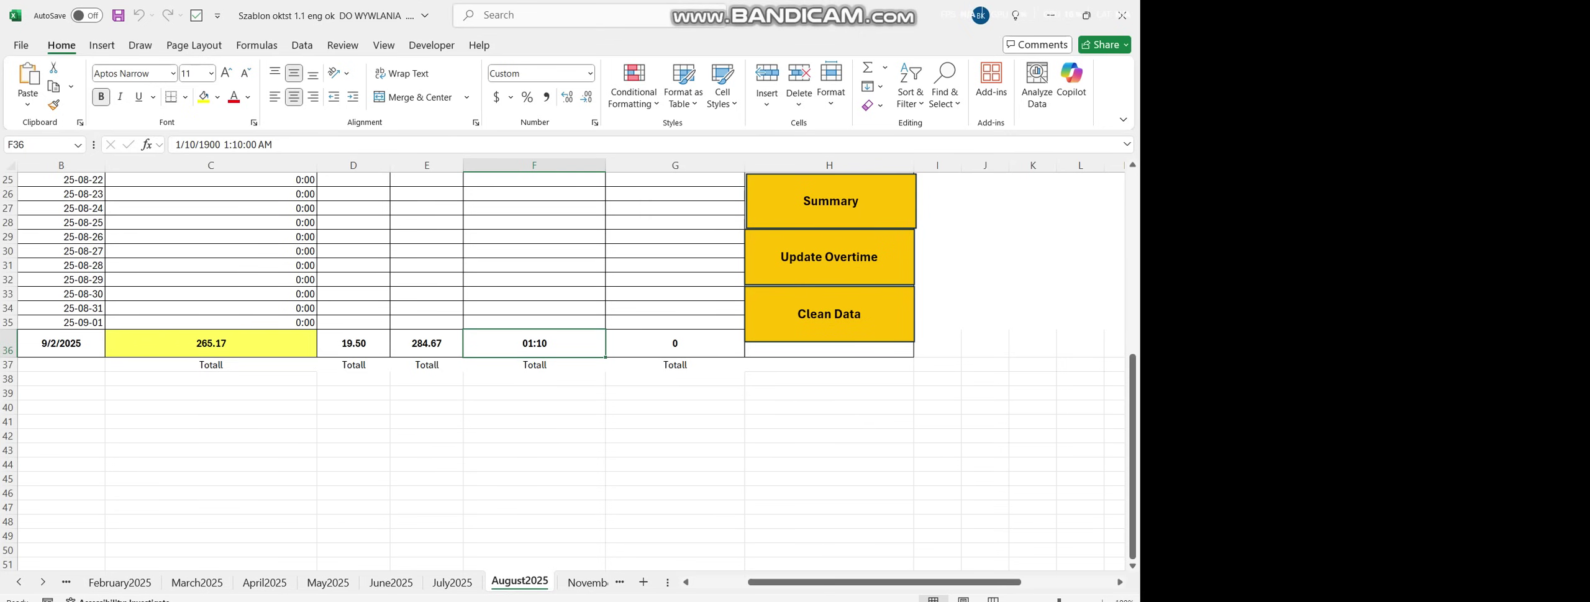
{"action": "scroll", "coordinate": [559, 372], "scroll_direction": "up", "scroll_amount": 8}
{"action": "scroll", "coordinate": [559, 372], "scroll_direction": "down", "scroll_amount": 6}
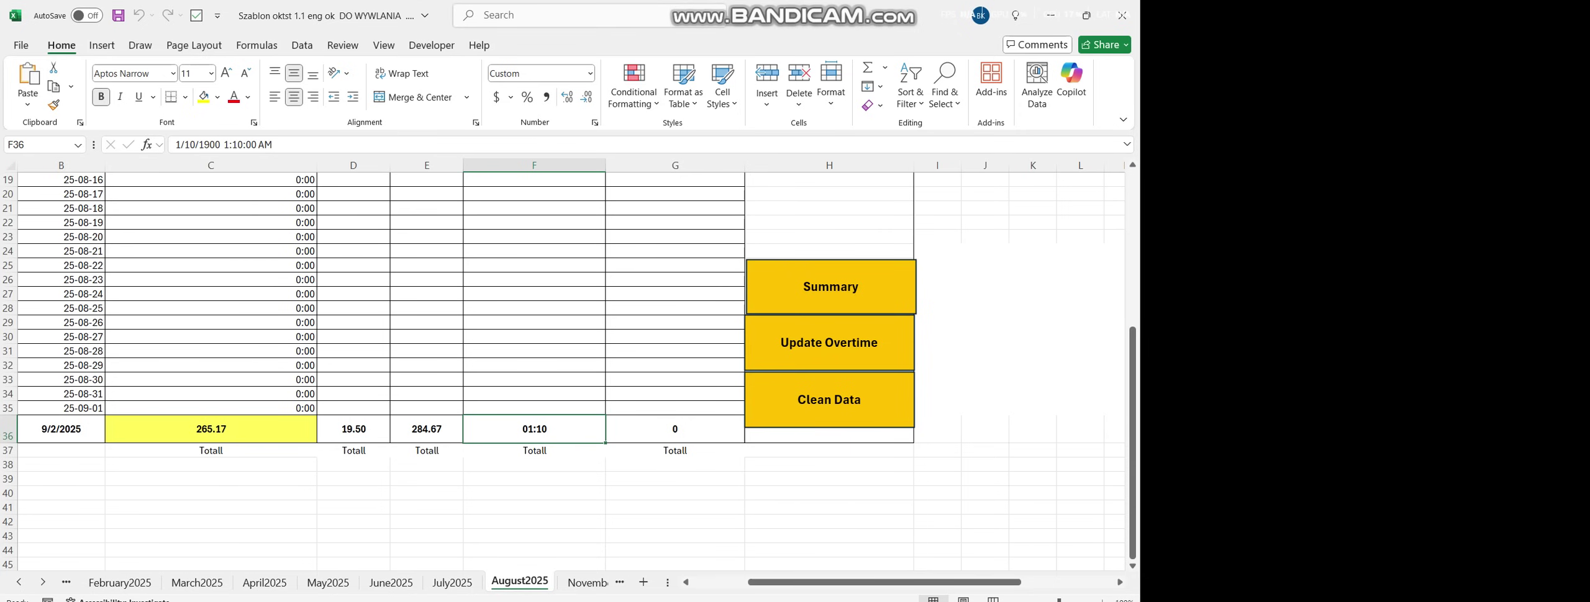
{"action": "left_click", "coordinate": [210, 428]}
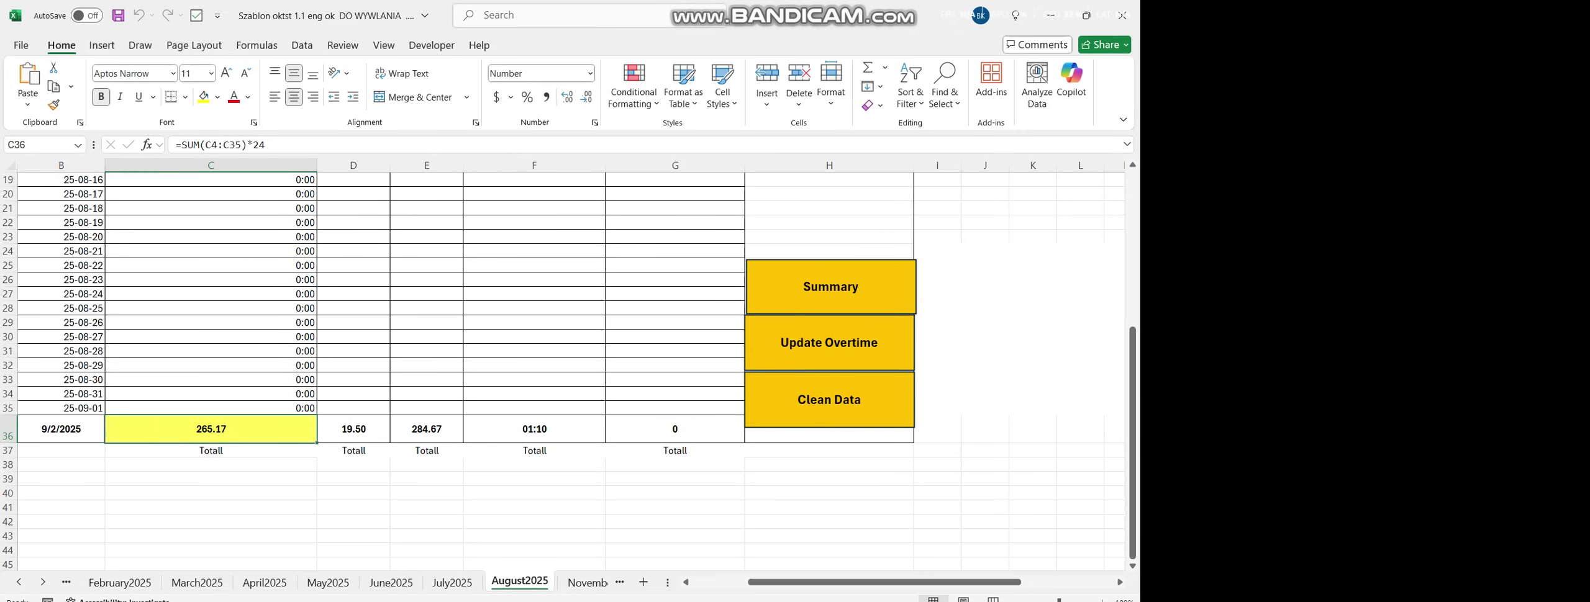
{"action": "scroll", "coordinate": [559, 373], "scroll_direction": "left", "scroll_amount": 2}
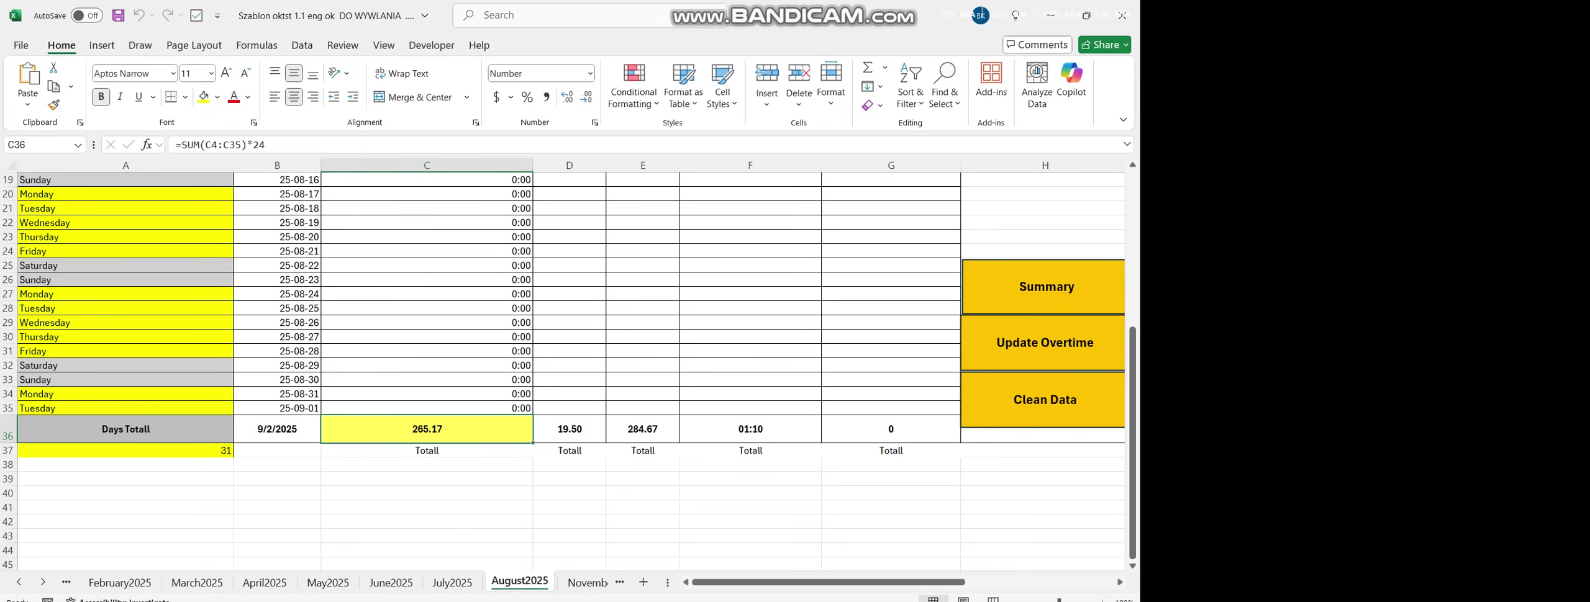
Examine the daily Hour / Time values in column C and the formula in C13
{"action": "scroll", "coordinate": [559, 373], "scroll_direction": "up", "scroll_amount": 6}
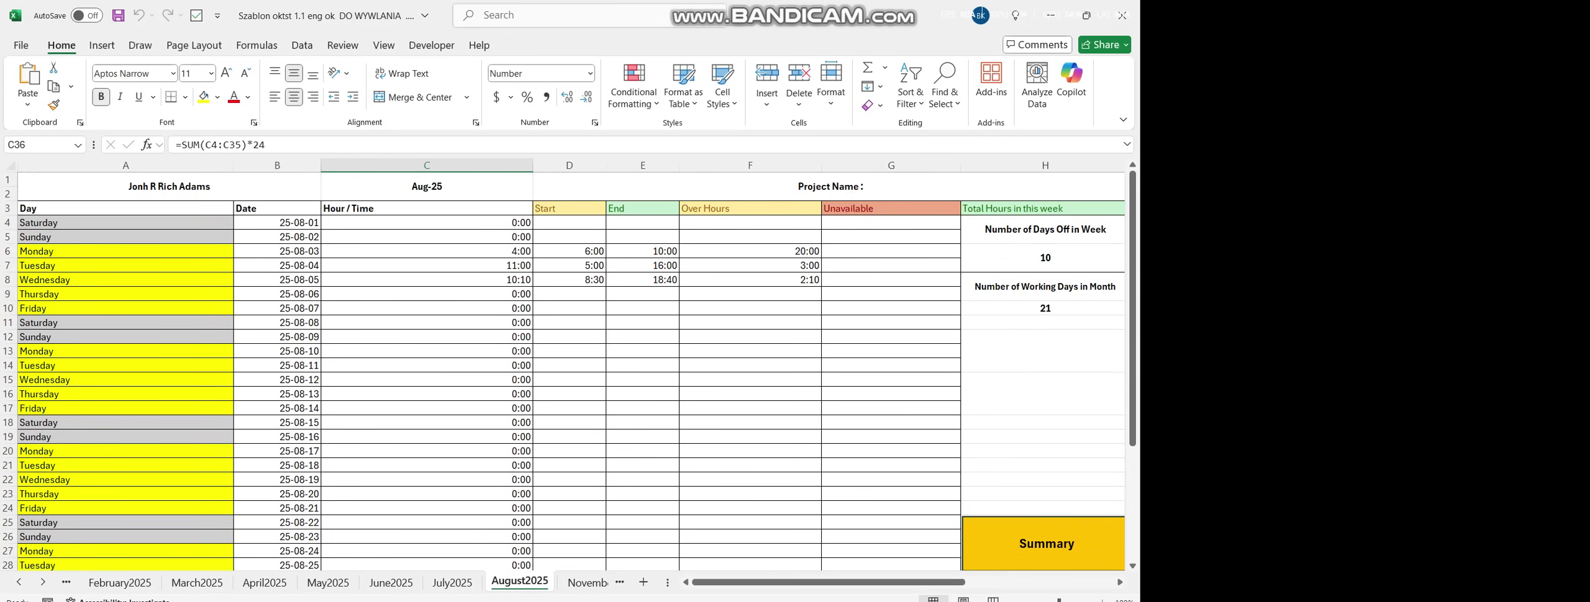
{"action": "left_click_drag", "start_coordinate": [426, 223], "coordinate": [426, 480]}
{"action": "key", "text": "ctrl+v"}
{"action": "left_click", "coordinate": [426, 351]}
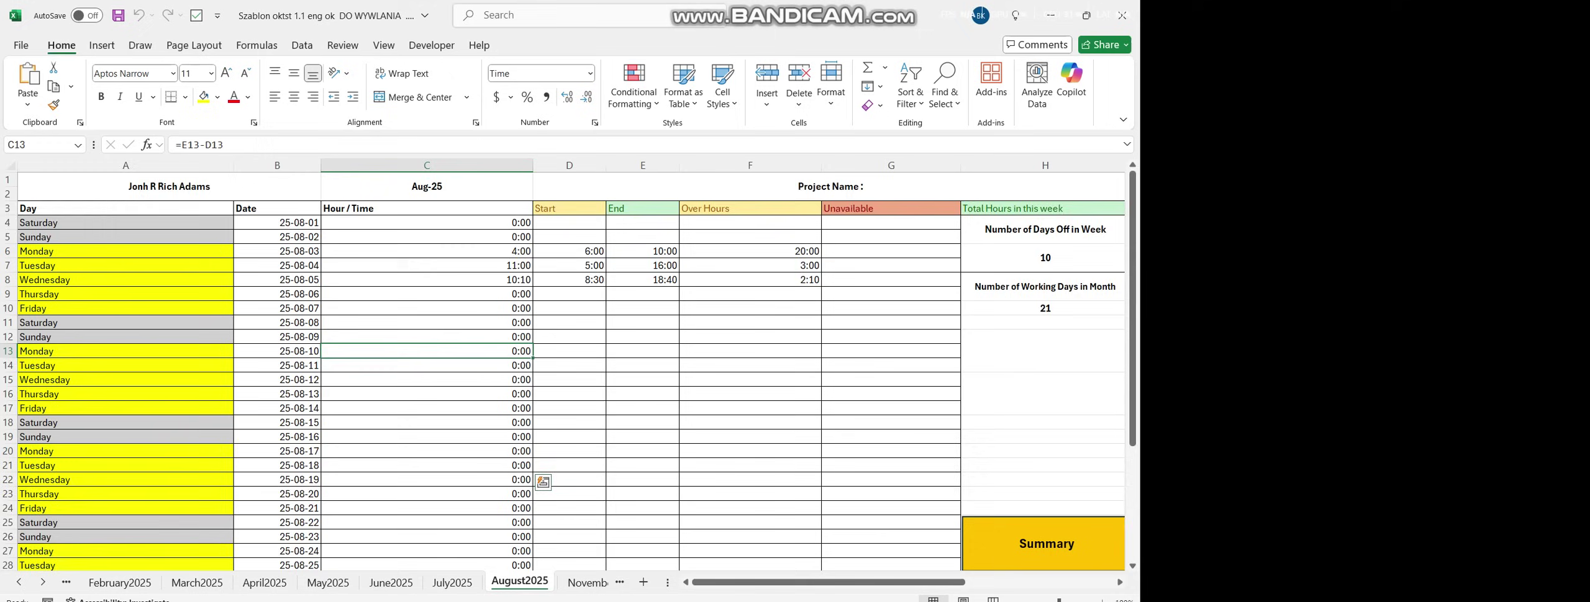
Inspect the row 36 totals for Hour / Time, Start and End against the daily entries in August2025
{"action": "scroll", "coordinate": [559, 373], "scroll_direction": "down", "scroll_amount": 8}
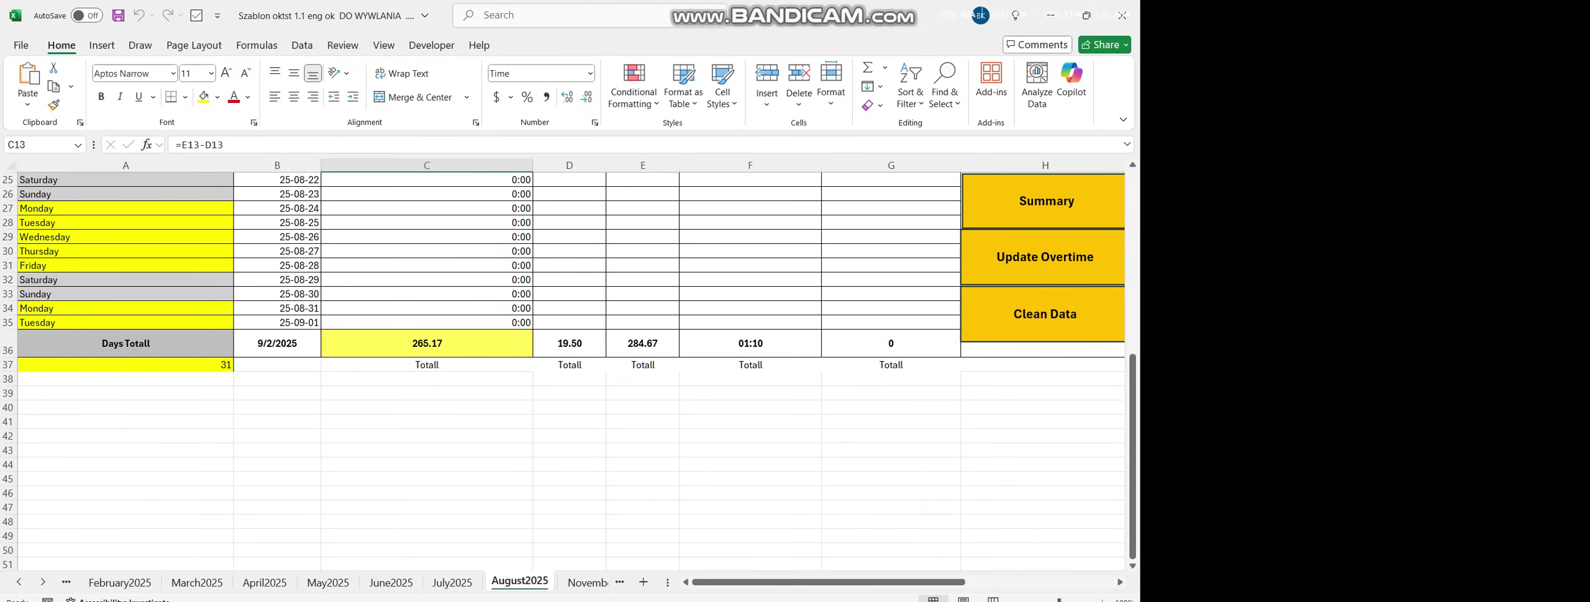
{"action": "left_click", "coordinate": [426, 344]}
{"action": "left_click", "coordinate": [568, 343]}
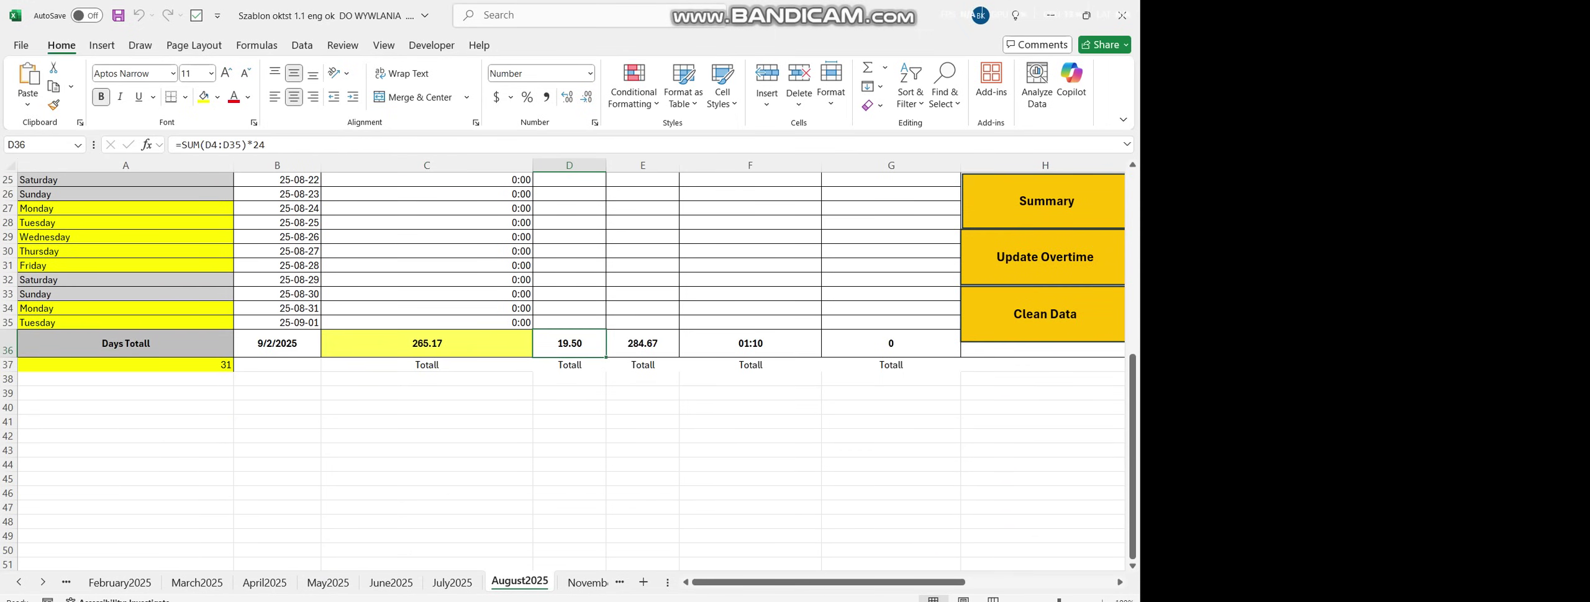
{"action": "left_click", "coordinate": [642, 344]}
{"action": "left_click", "coordinate": [569, 344]}
{"action": "scroll", "coordinate": [572, 373], "scroll_direction": "up", "scroll_amount": 8}
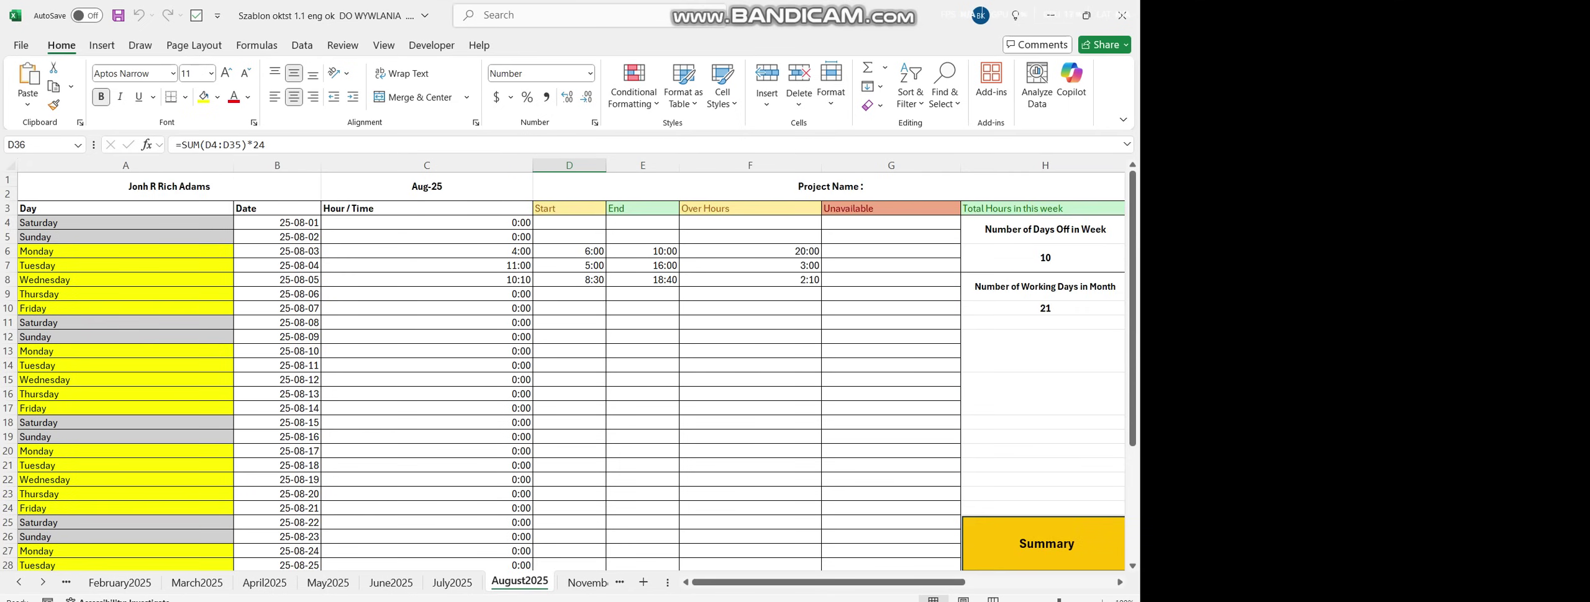
{"action": "scroll", "coordinate": [572, 371], "scroll_direction": "down", "scroll_amount": 2}
{"action": "scroll", "coordinate": [572, 371], "scroll_direction": "up", "scroll_amount": 2}
{"action": "mouse_move", "coordinate": [776, 582]}
{"action": "left_mouse_down"}
{"action": "mouse_move", "coordinate": [808, 582]}
{"action": "mouse_move", "coordinate": [775, 582]}
{"action": "left_mouse_up"}
{"action": "scroll", "coordinate": [571, 373], "scroll_direction": "down", "scroll_amount": 6}
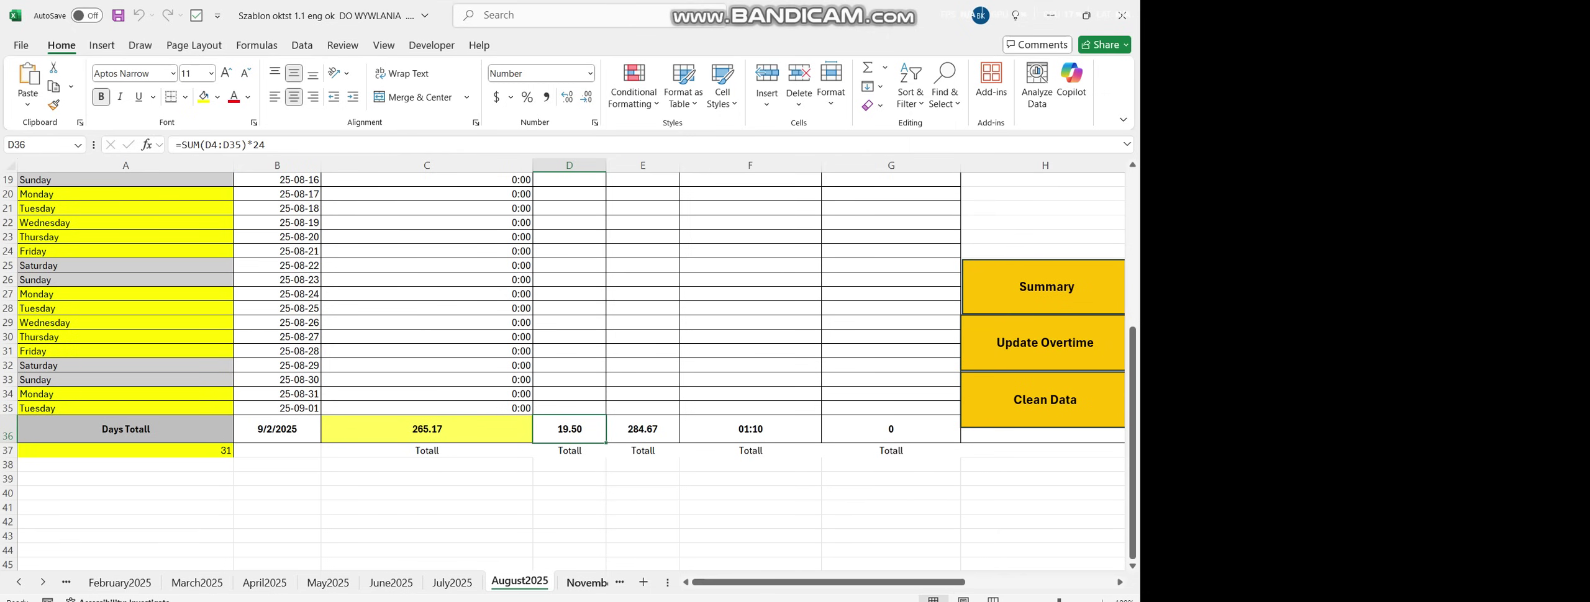
Enter a Start time of 2:00 and an End time of 12:45 for 25-11-04 in November2025, and check its Hour / Time formula
{"action": "left_click", "coordinate": [587, 582]}
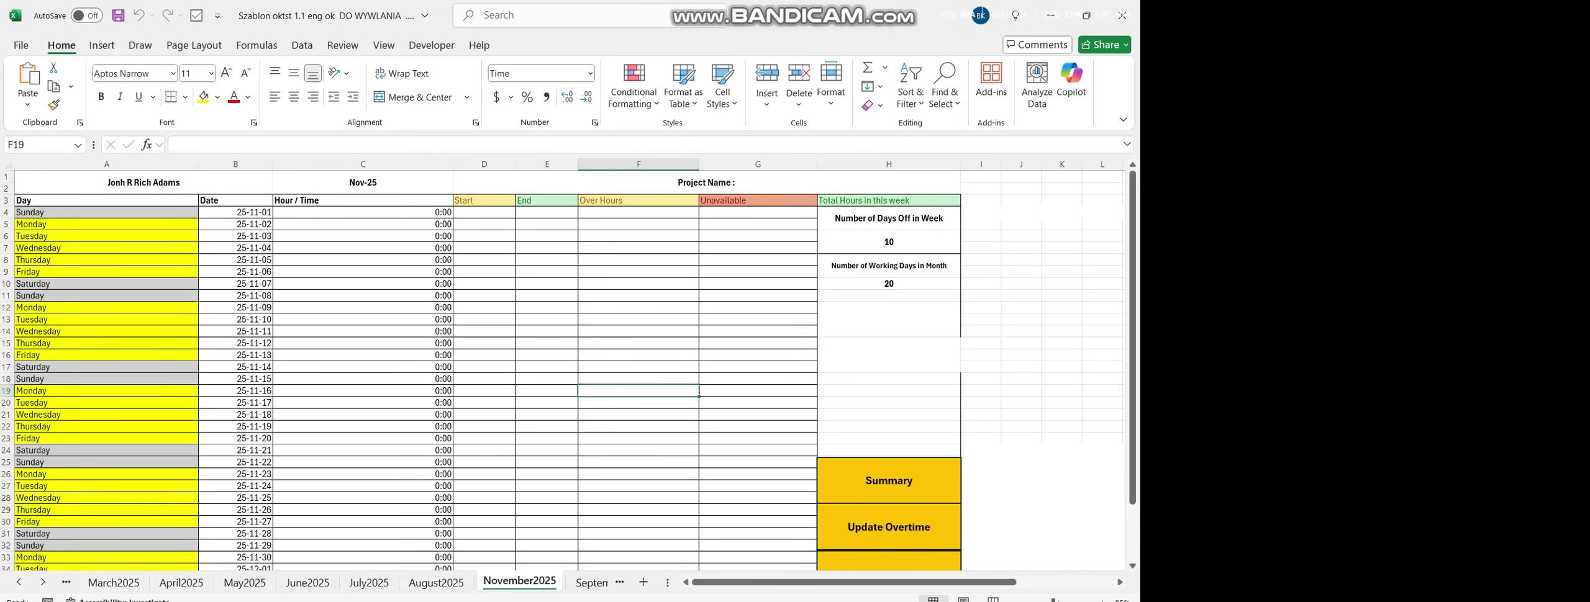
{"action": "left_click", "coordinate": [484, 248]}
{"action": "type", "text": "2:00"}
{"action": "key", "text": "Tab"}
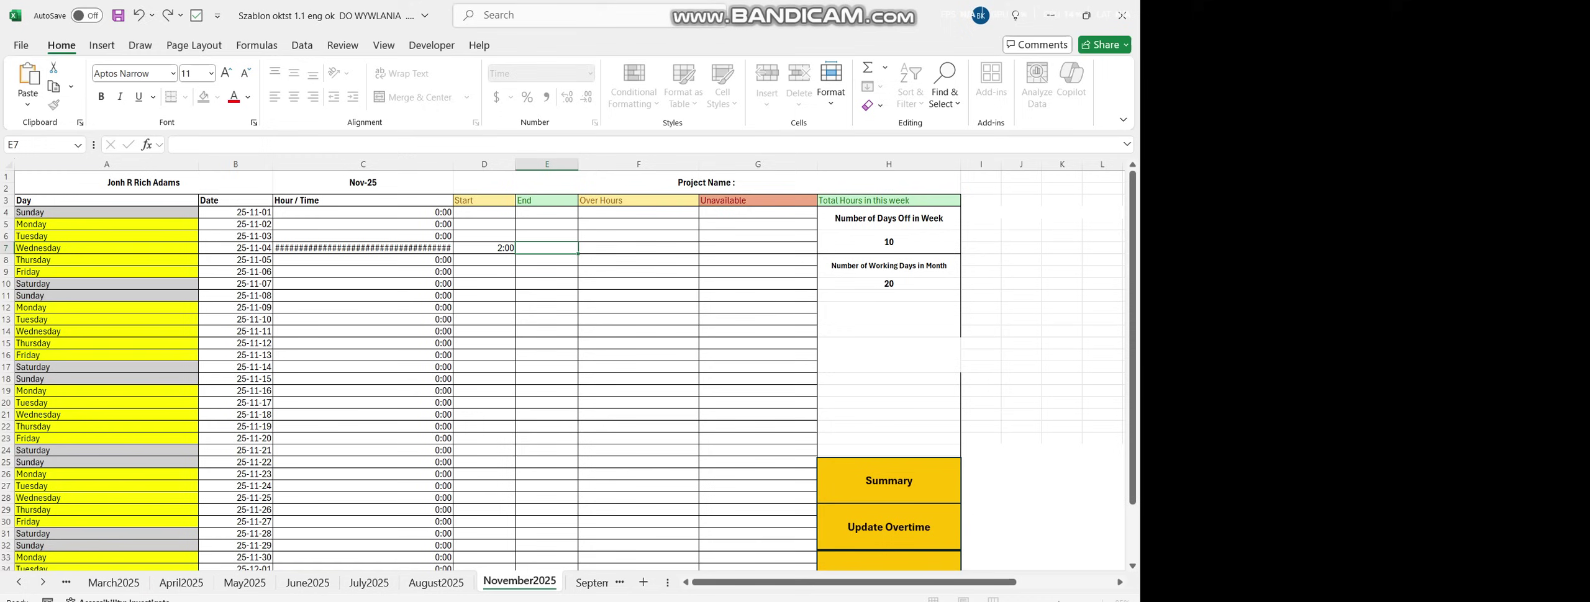
{"action": "type", "text": "12:45"}
{"action": "key", "text": "Tab"}
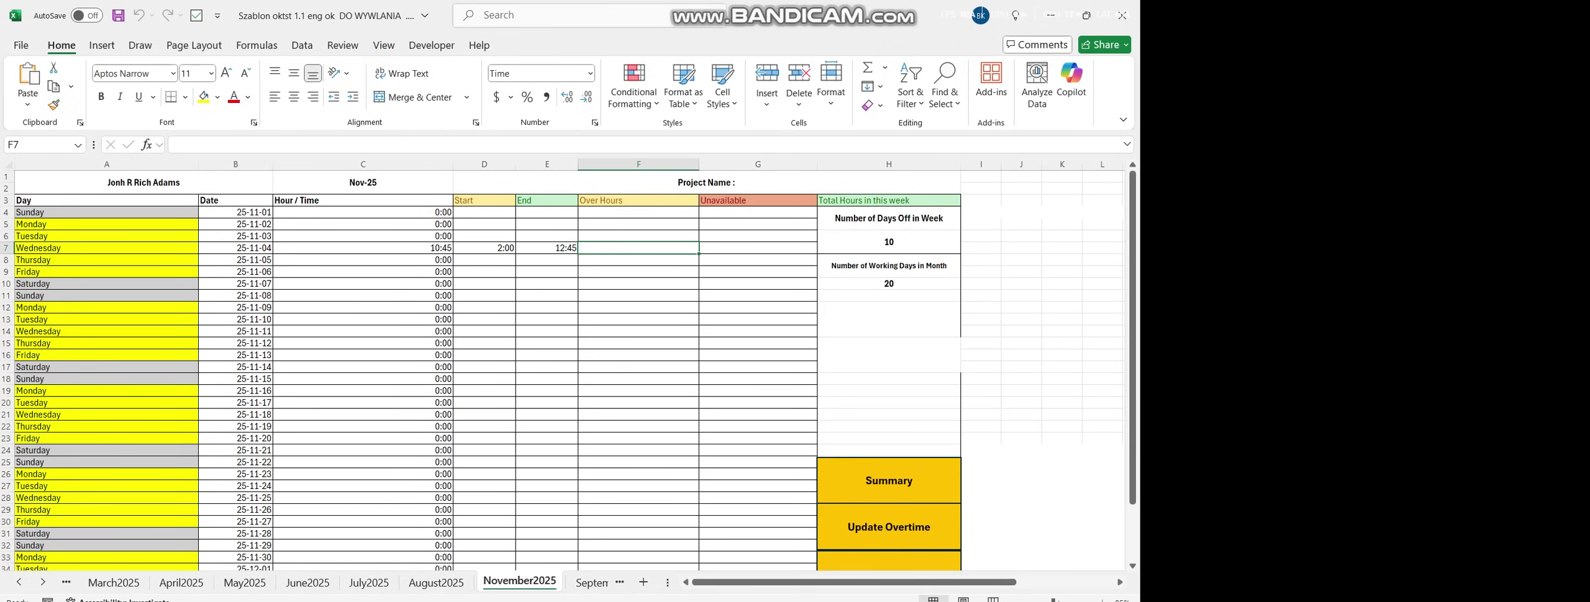
{"action": "key", "text": "Return"}
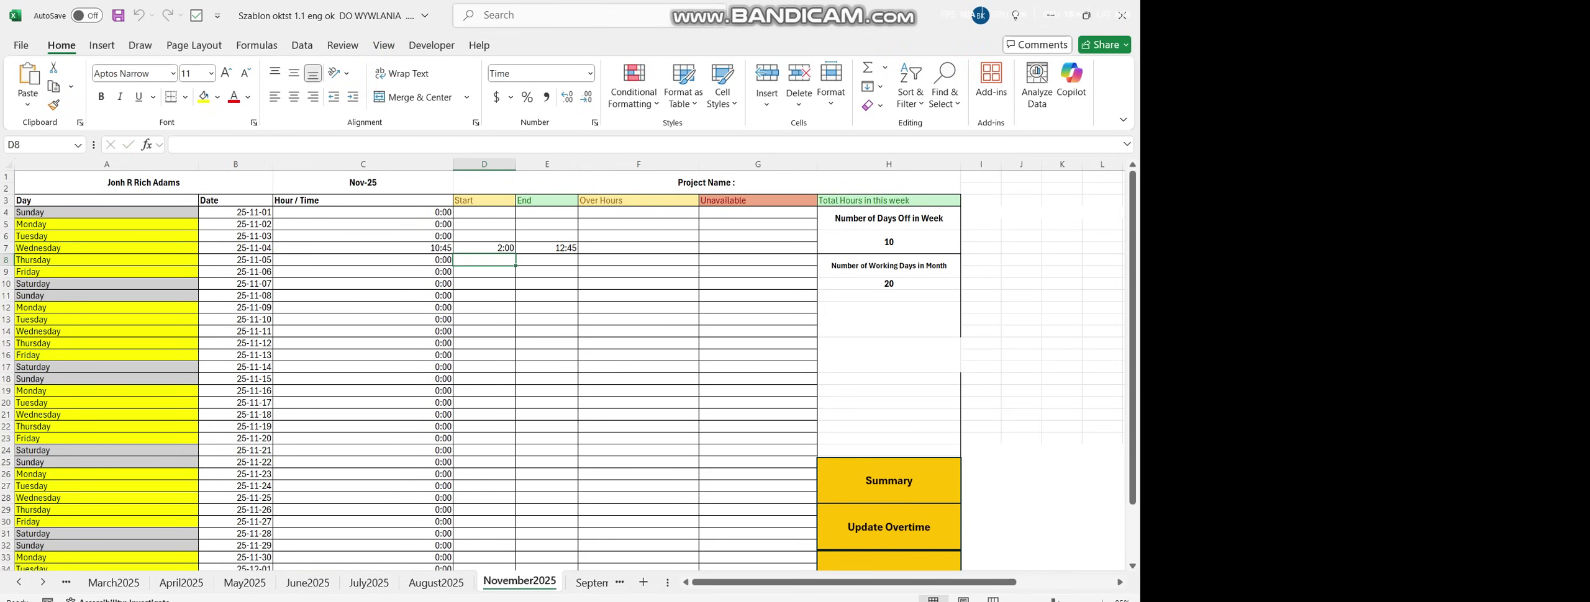
{"action": "left_click", "coordinate": [363, 248]}
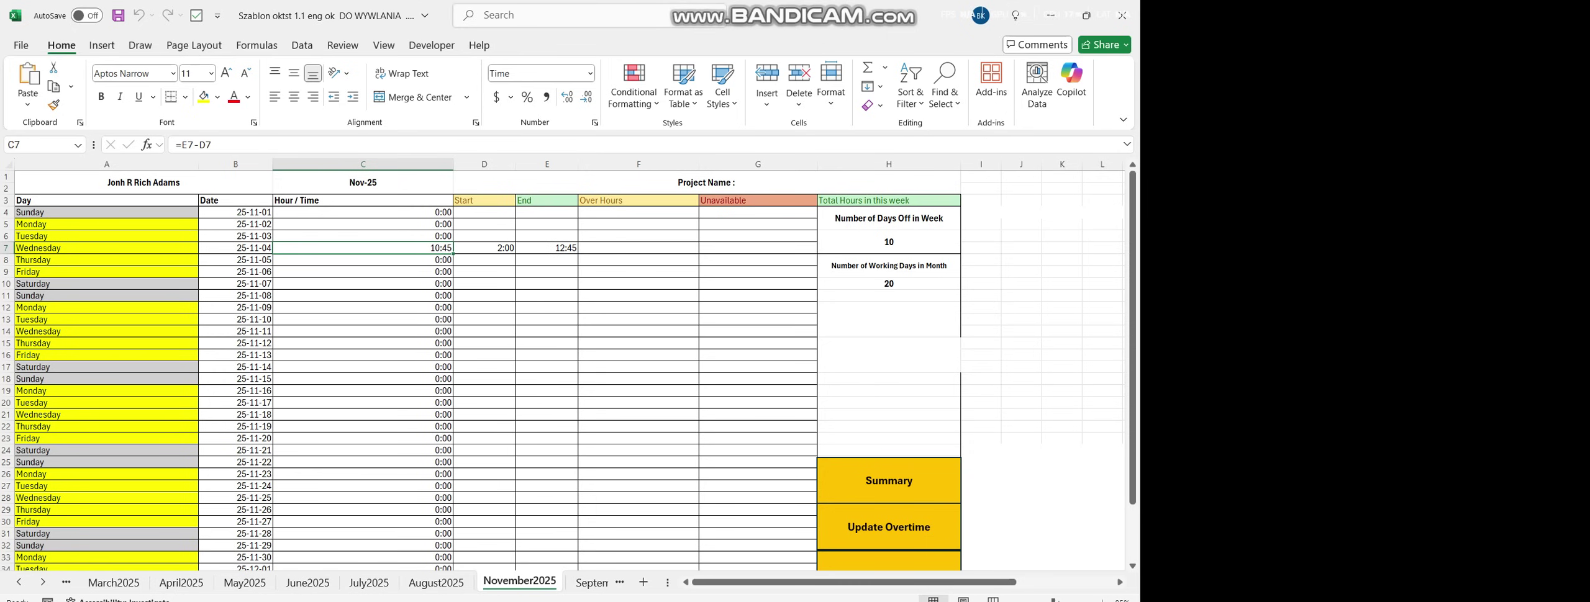
Enter a Start time of 6:45 and an End time of 5:00 pm for 25-11-05
{"action": "left_click", "coordinate": [484, 259]}
{"action": "type", "text": "6:45"}
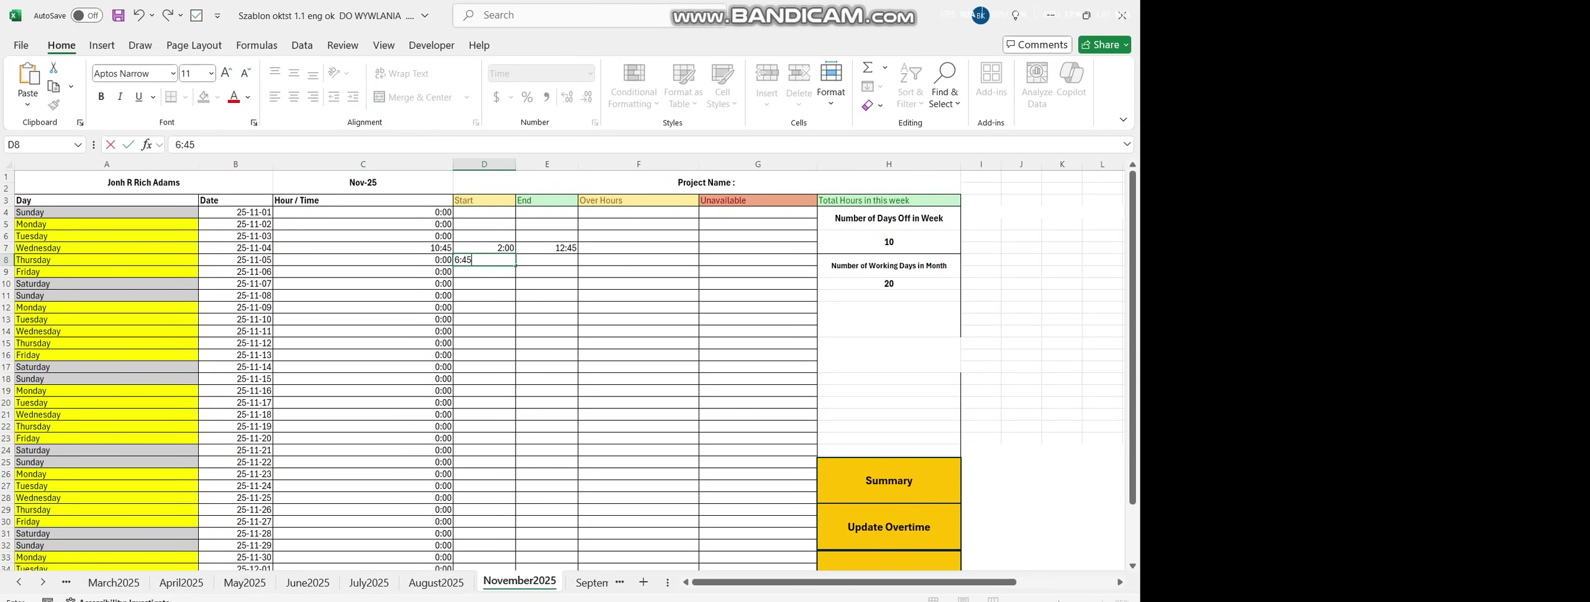
{"action": "key", "text": "Tab"}
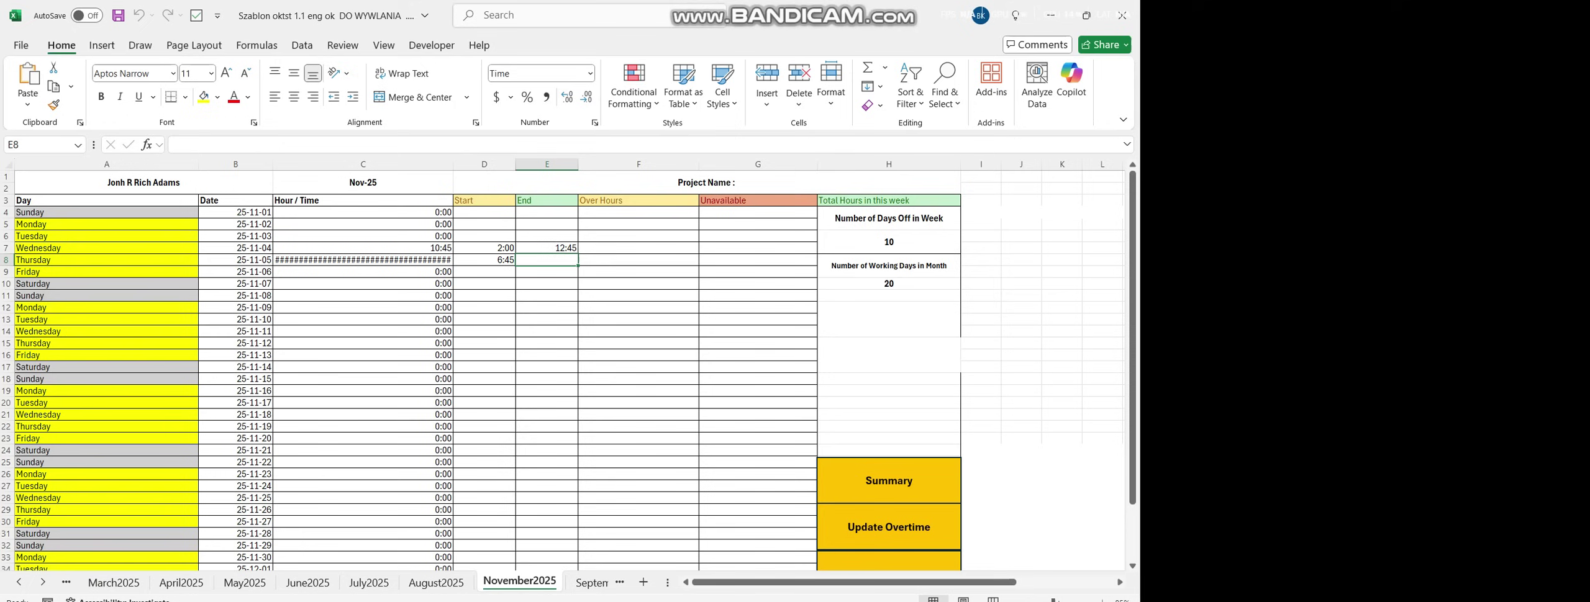
{"action": "type", "text": "5:00 pm"}
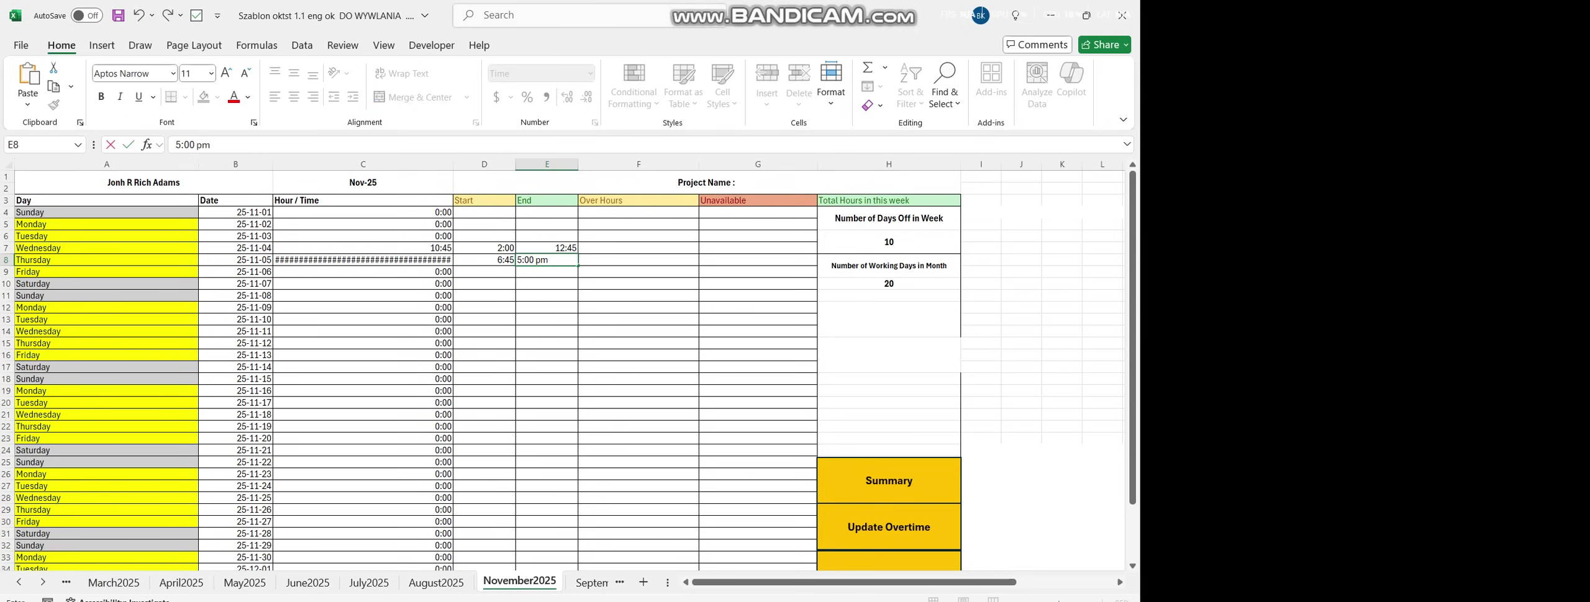
{"action": "key", "text": "Return"}
Compare the daily entries in November2025 with the monthly totals in row 36
{"action": "scroll", "coordinate": [559, 372], "scroll_direction": "down", "scroll_amount": 2}
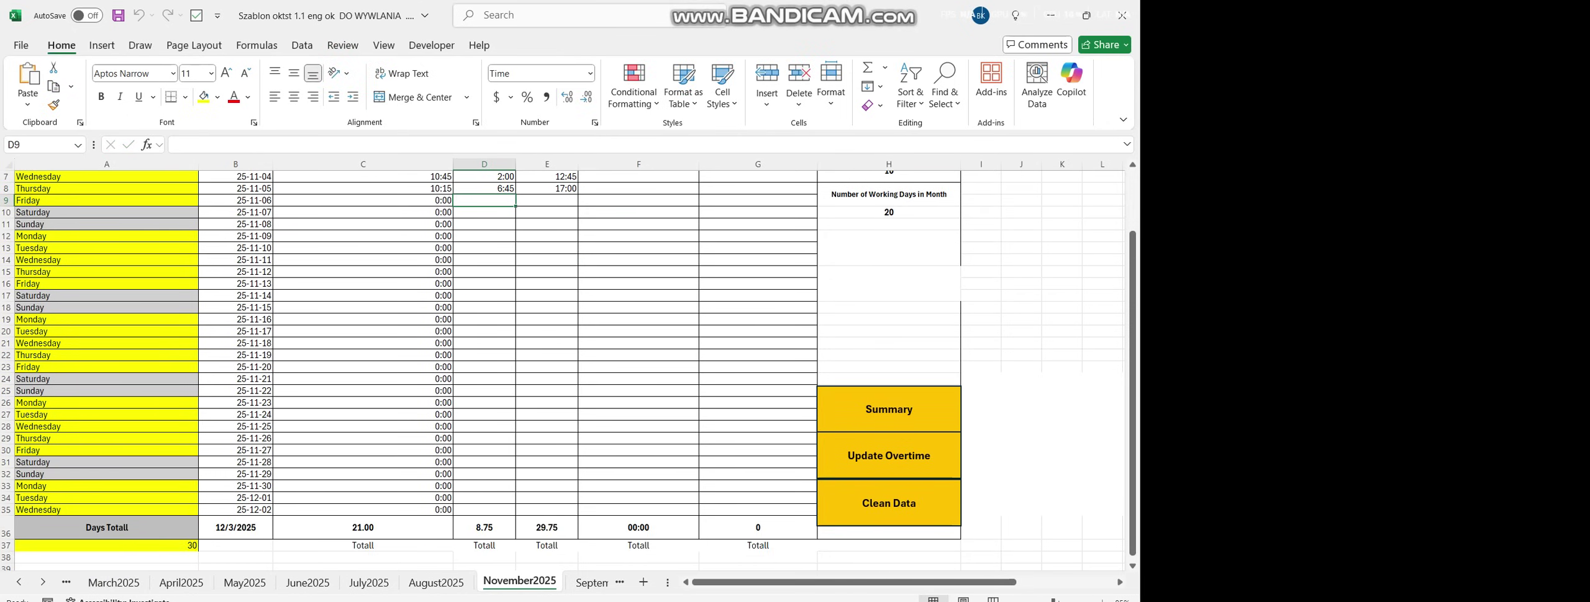
{"action": "scroll", "coordinate": [559, 372], "scroll_direction": "up", "scroll_amount": 2}
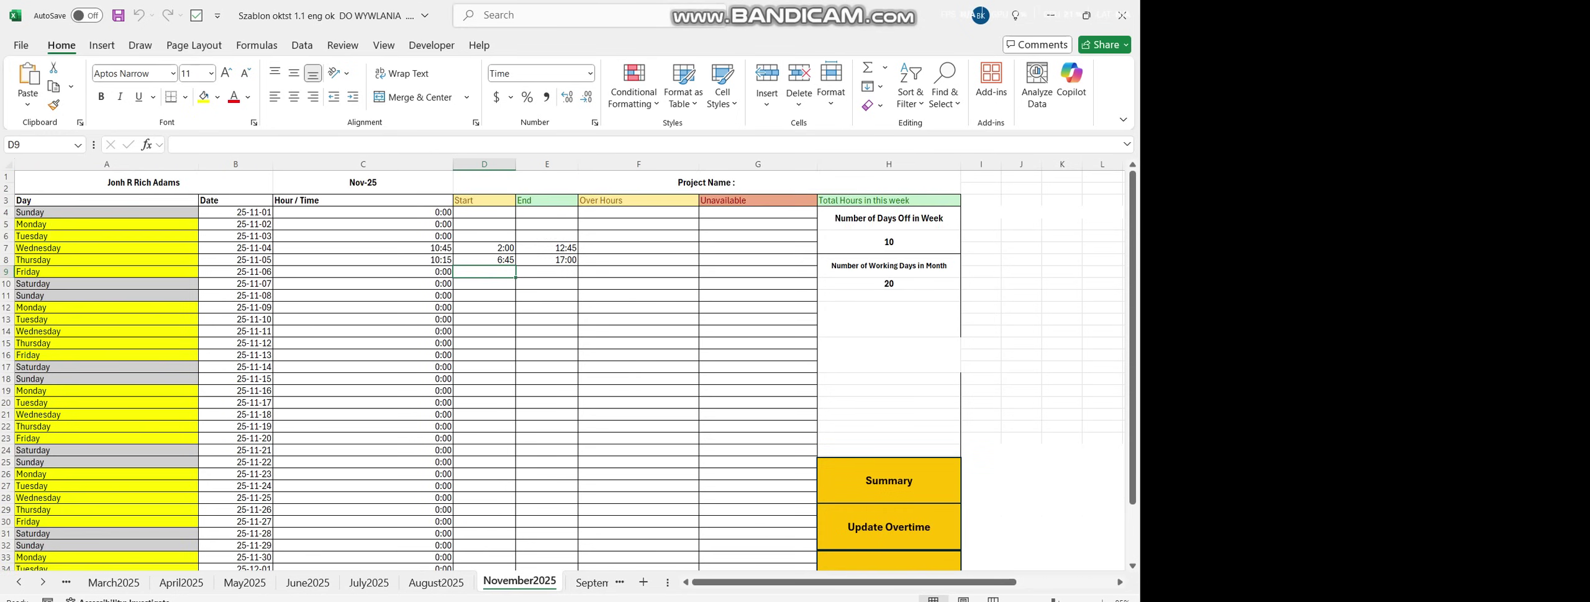
{"action": "scroll", "coordinate": [559, 373], "scroll_direction": "down", "scroll_amount": 4}
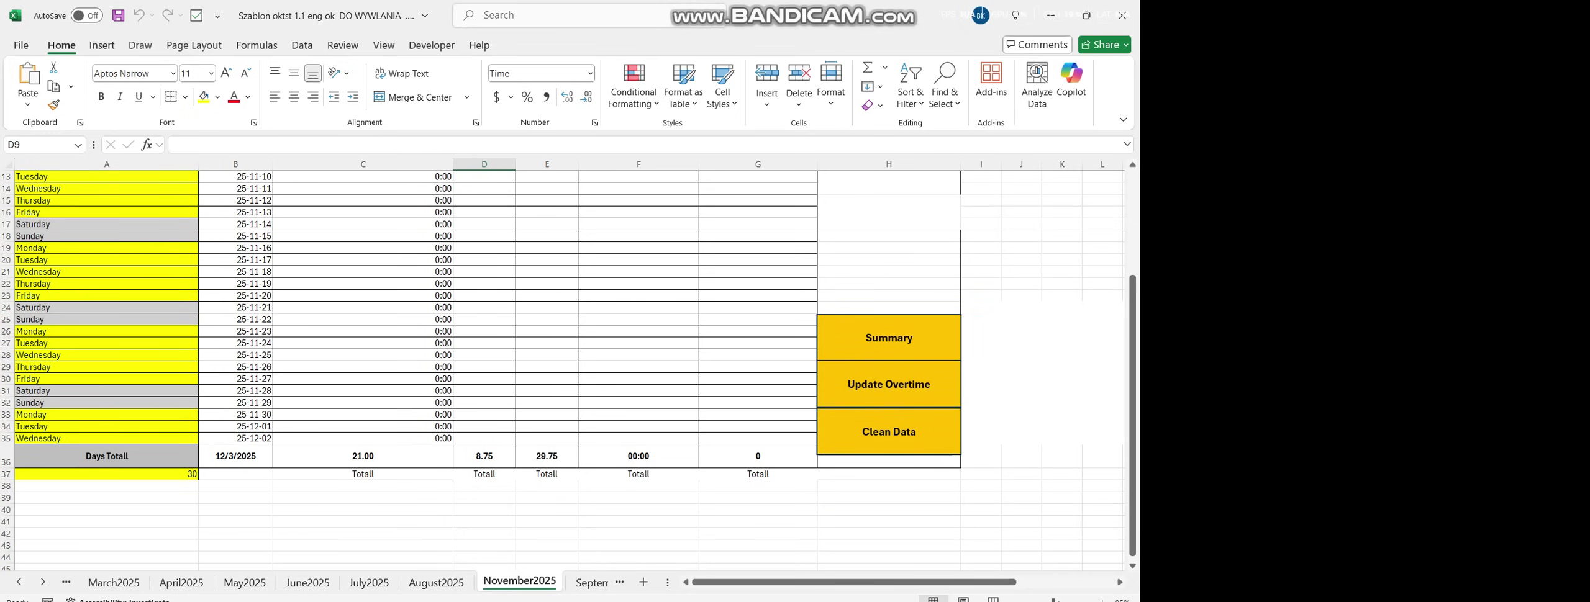
{"action": "scroll", "coordinate": [559, 372], "scroll_direction": "up", "scroll_amount": 4}
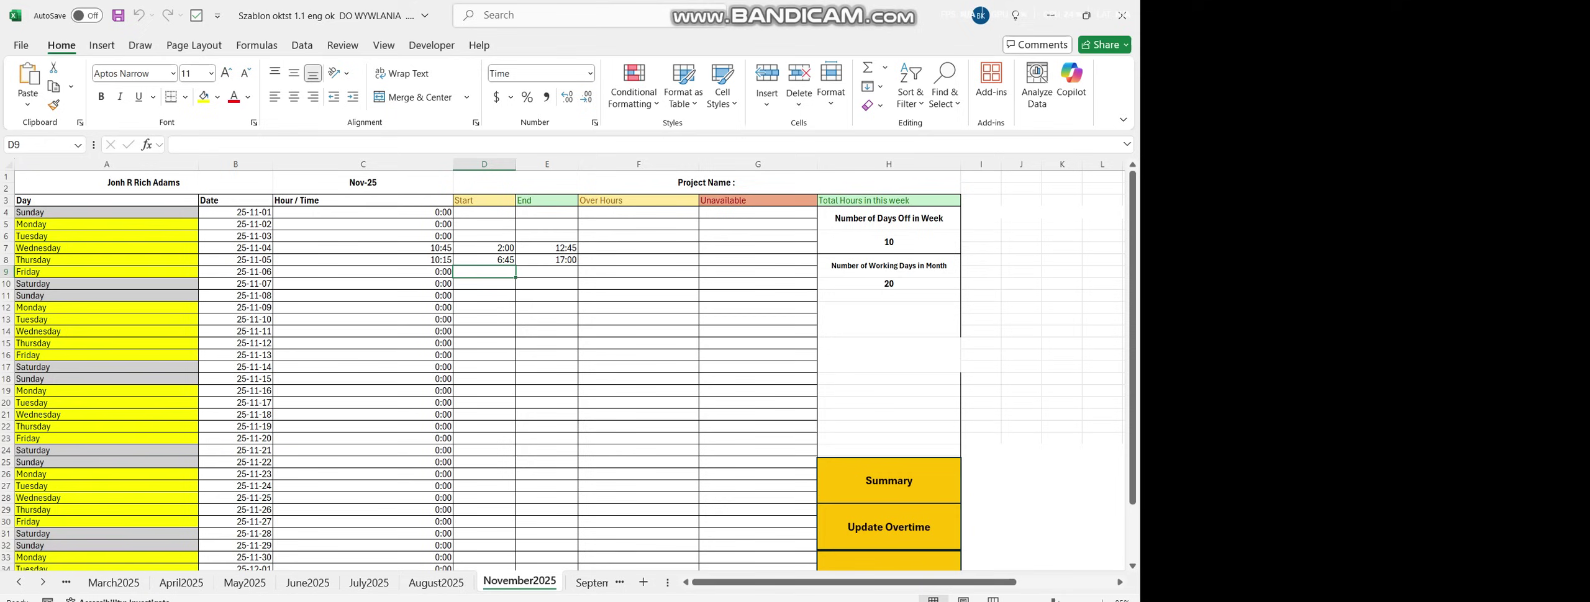
{"action": "scroll", "coordinate": [559, 372], "scroll_direction": "down", "scroll_amount": 4}
{"action": "scroll", "coordinate": [559, 372], "scroll_direction": "up", "scroll_amount": 4}
{"action": "scroll", "coordinate": [559, 373], "scroll_direction": "down", "scroll_amount": 4}
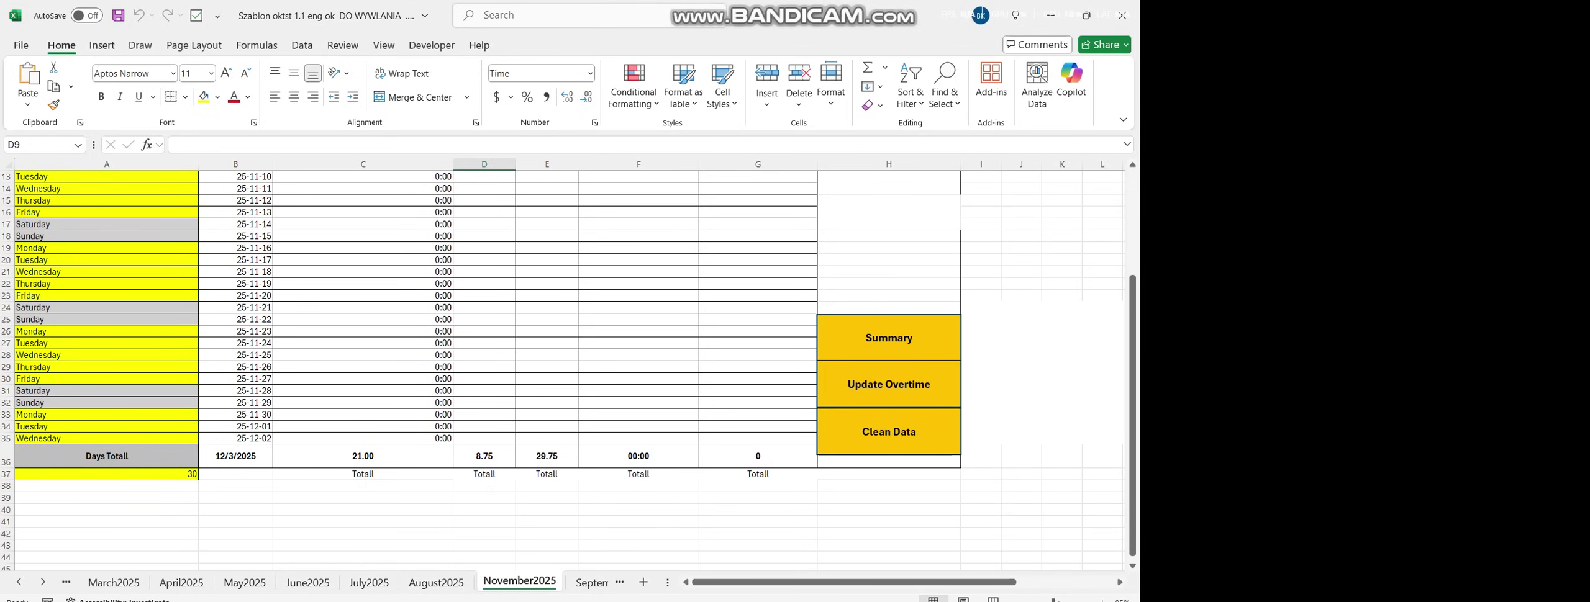
Look at the August2025 and July2025 sheets and return to November2025
{"action": "left_click", "coordinate": [436, 583]}
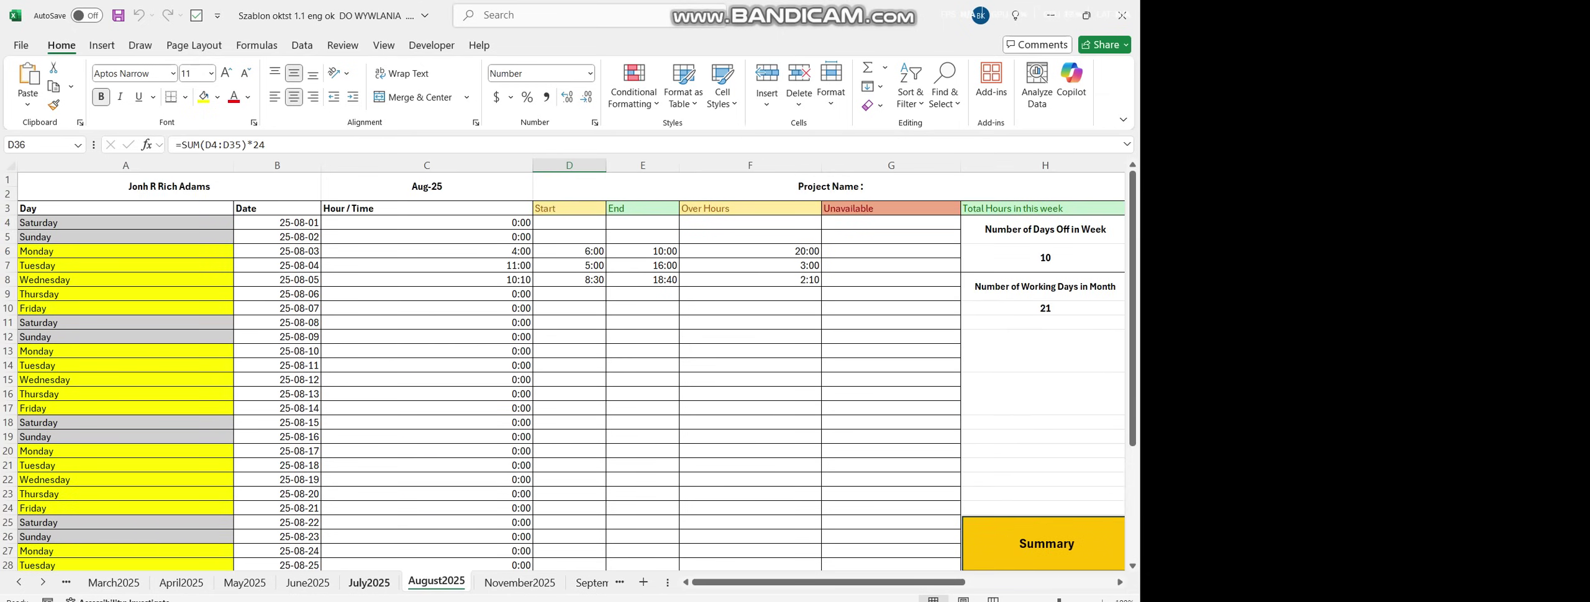
{"action": "left_click", "coordinate": [369, 582]}
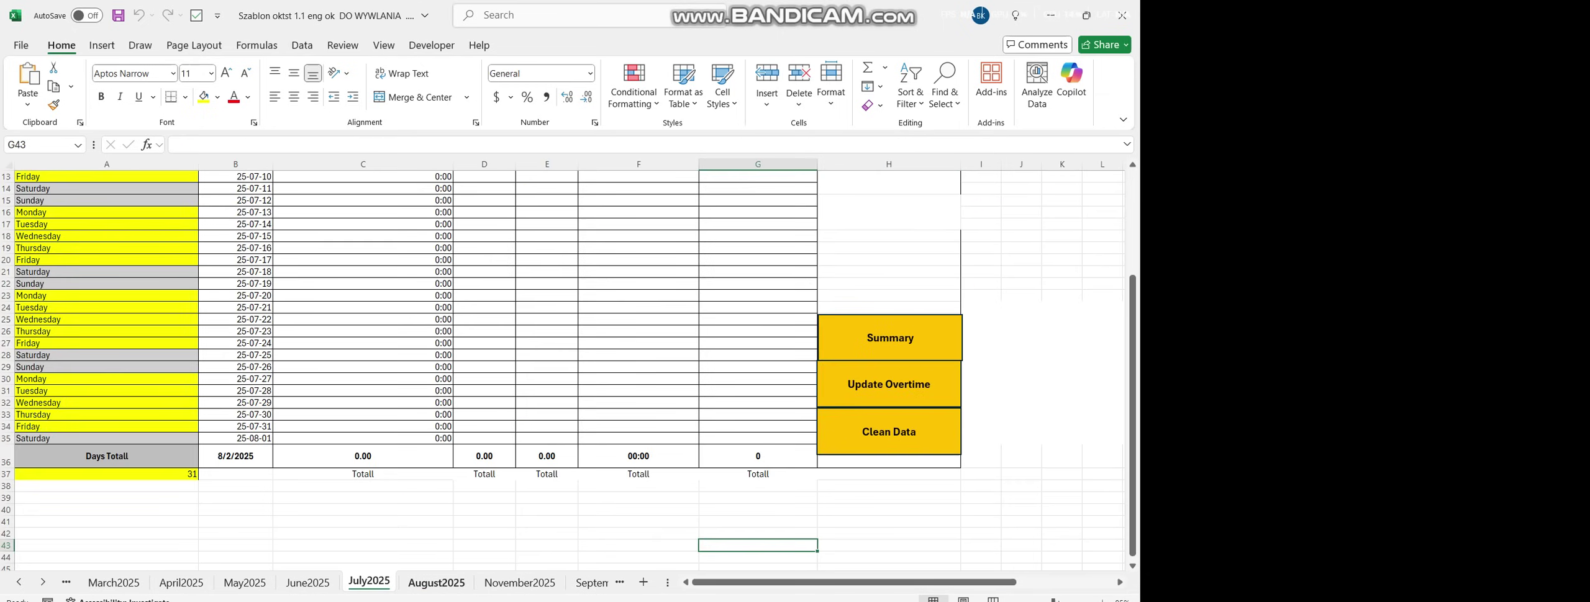
{"action": "left_click", "coordinate": [519, 583]}
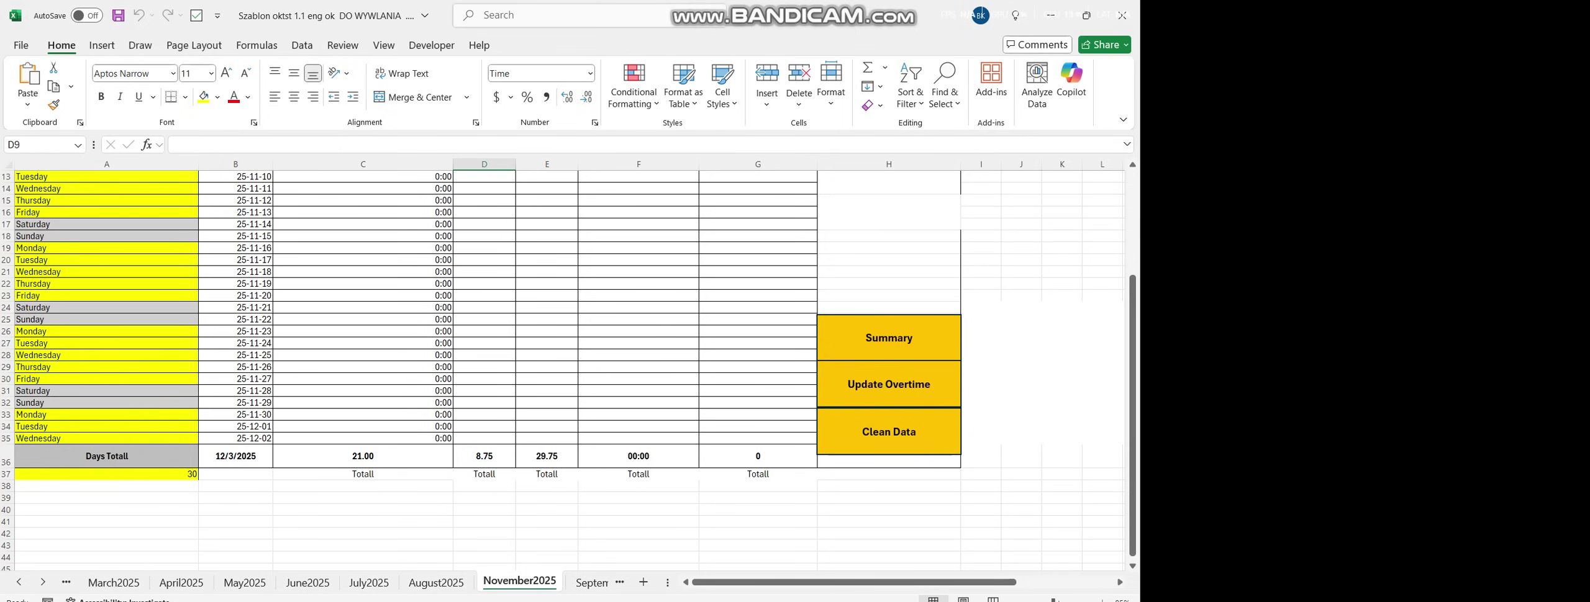
Open the Summary from November2025 and review the working-time figures and the chart of hours per month
{"action": "left_click", "coordinate": [888, 338]}
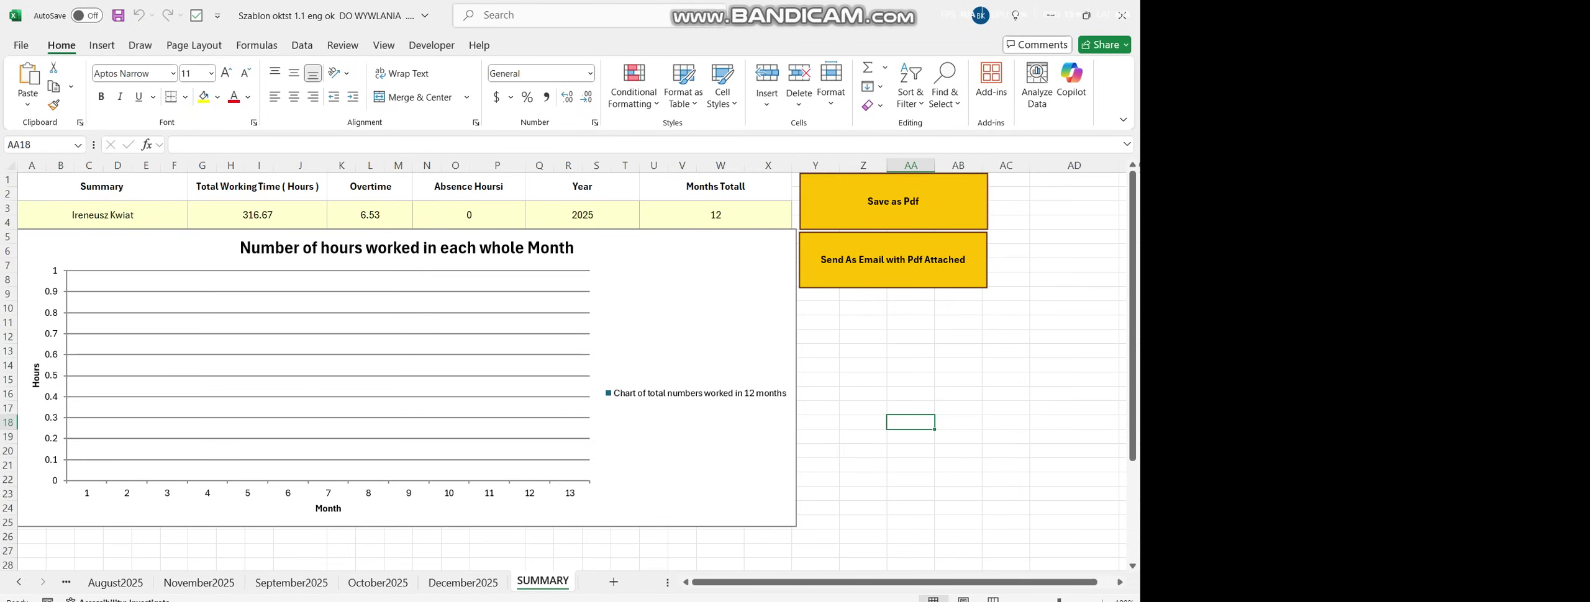
{"action": "scroll", "coordinate": [758, 407], "scroll_direction": "down", "scroll_amount": 10}
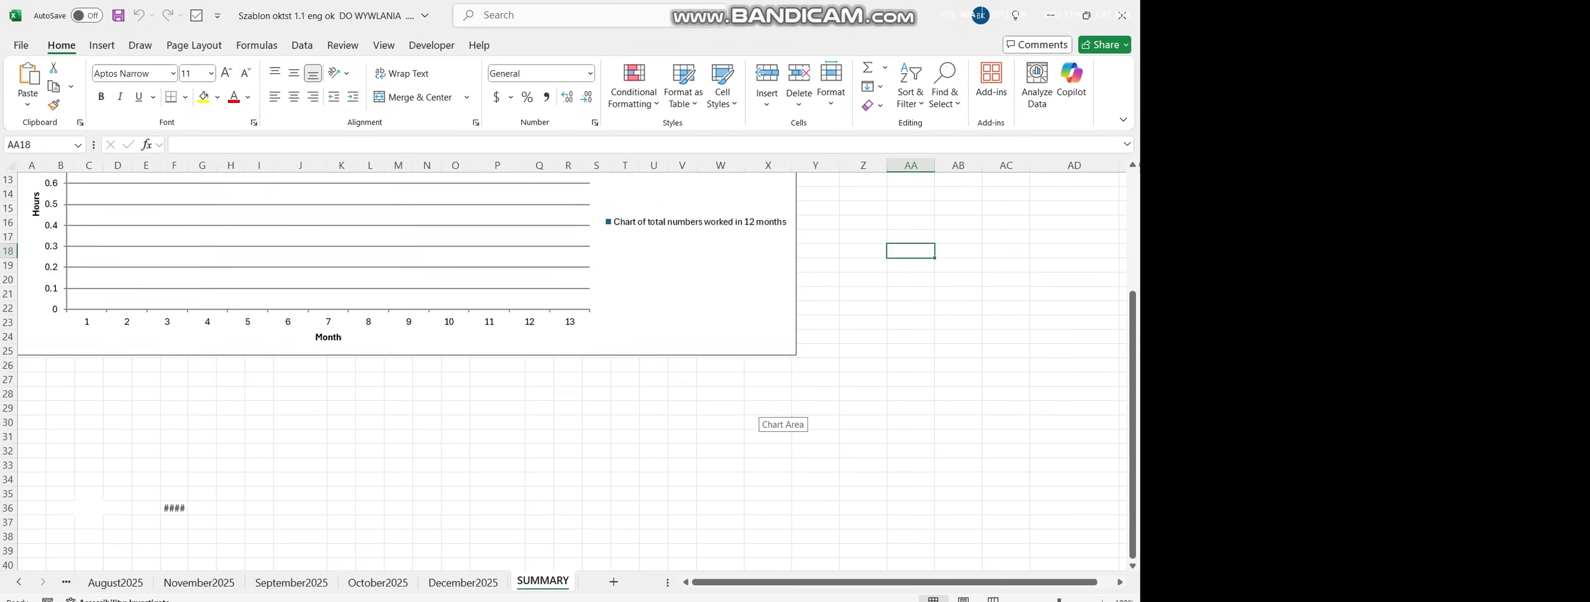
{"action": "scroll", "coordinate": [758, 407], "scroll_direction": "up", "scroll_amount": 10}
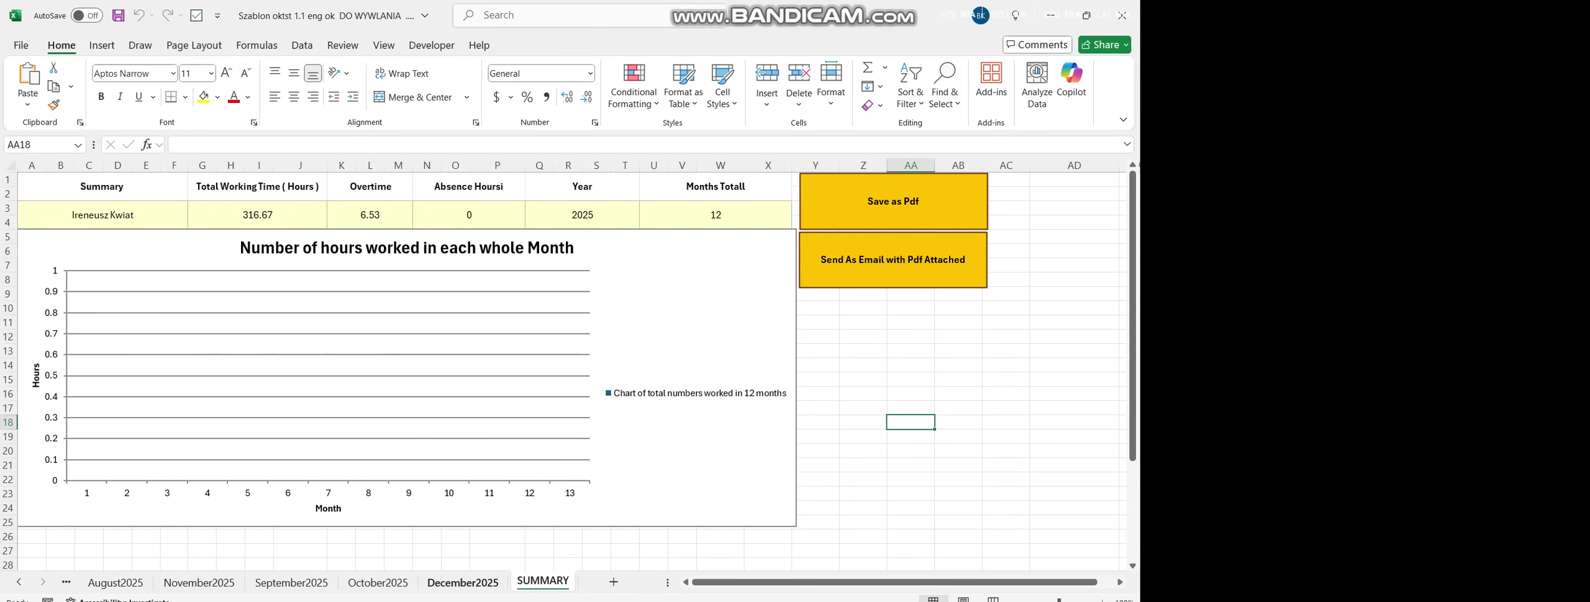
Go back through the monthly sheets to August2025 and open the Summary from that sheet
{"action": "key", "text": "ctrl+Page_Up"}
{"action": "key", "text": "ctrl+Page_Up"}
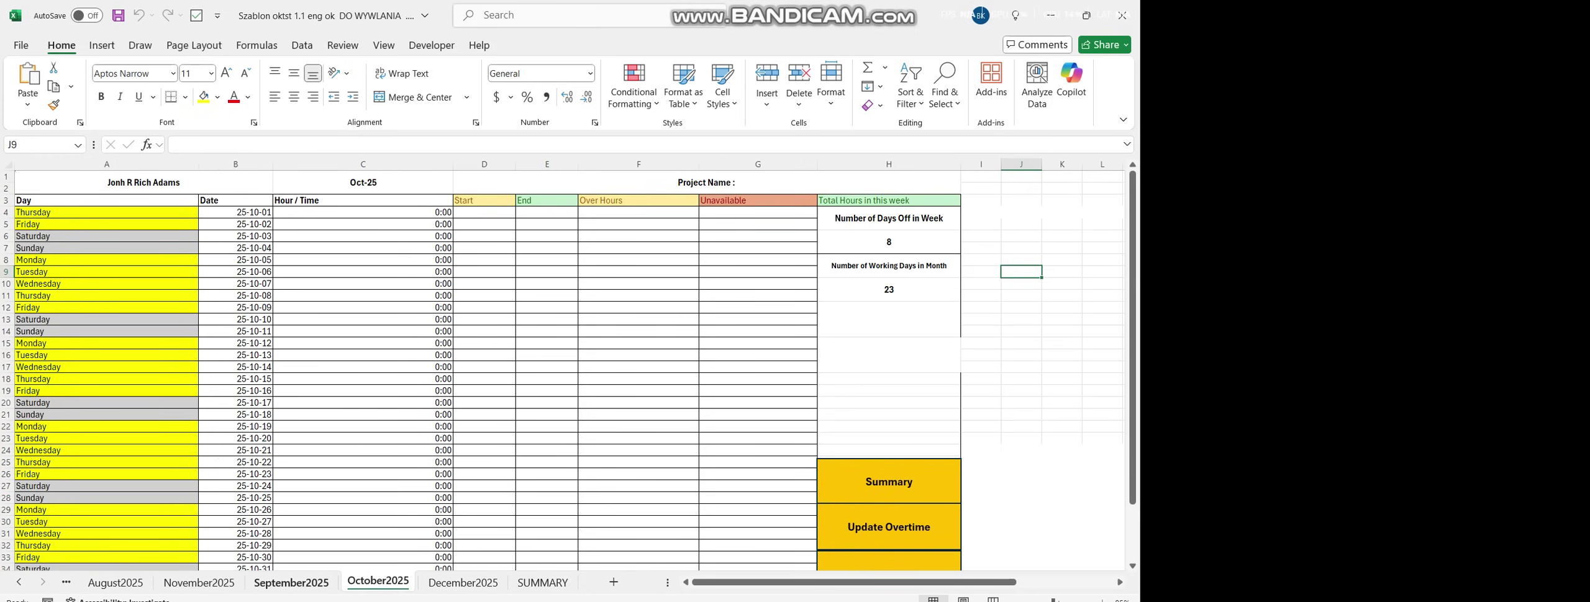
{"action": "key", "text": "ctrl+Page_Up"}
{"action": "key", "text": "ctrl+Page_Up"}
{"action": "key", "text": "ctrl+Page_Up"}
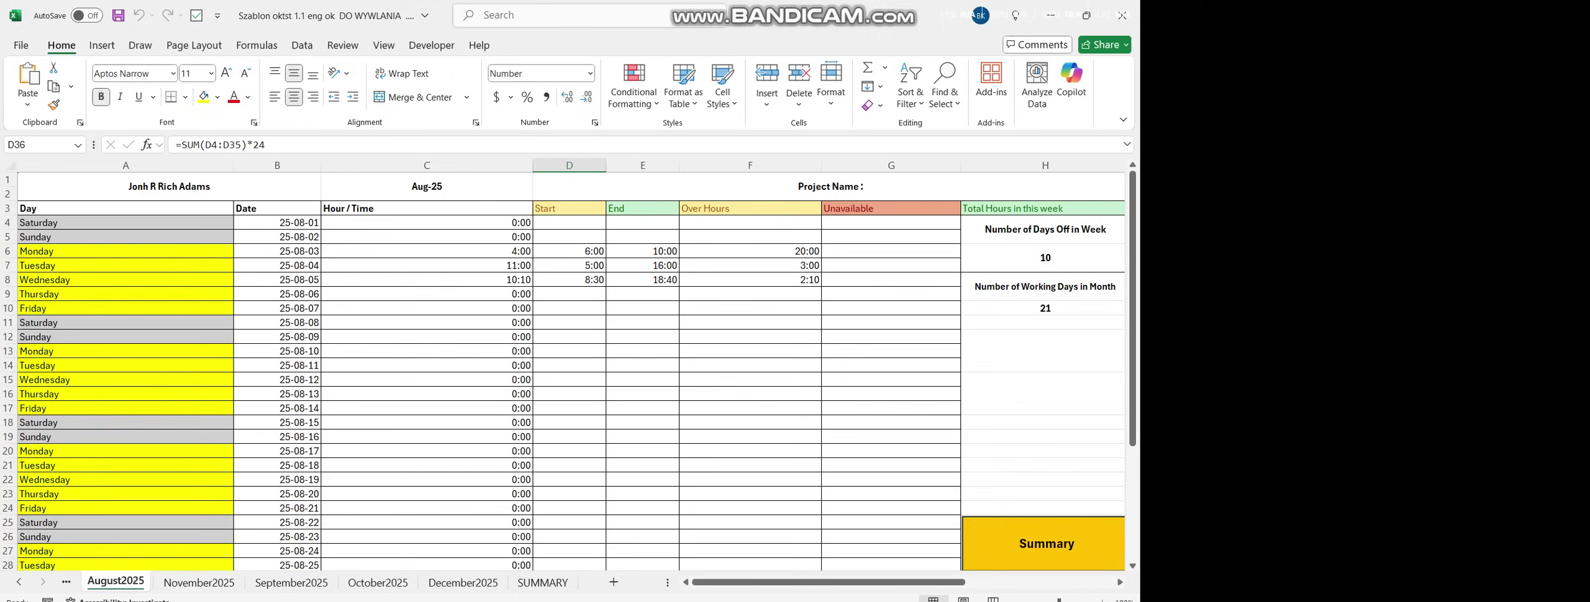
{"action": "scroll", "coordinate": [571, 371], "scroll_direction": "down", "scroll_amount": 2}
{"action": "left_click", "coordinate": [1047, 458]}
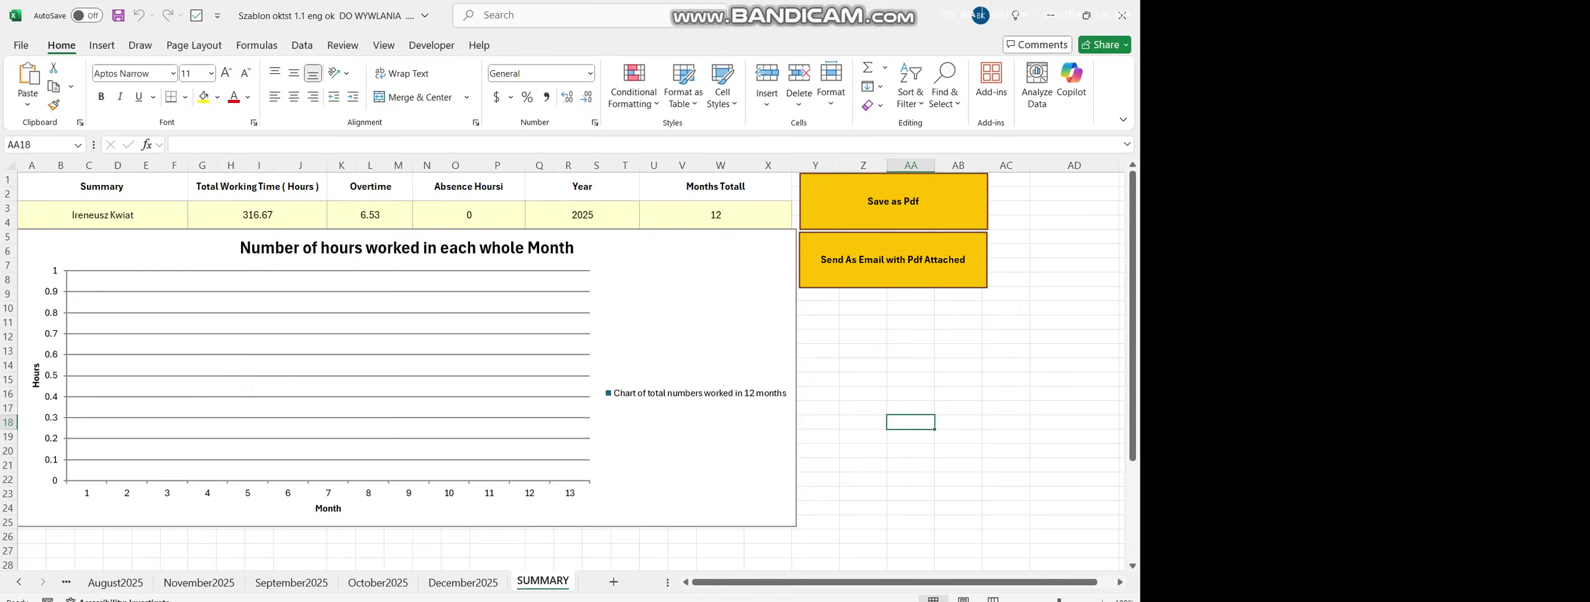
Examine the chart of hours worked per month and its title on the SUMMARY sheet
{"action": "scroll", "coordinate": [571, 372], "scroll_direction": "down", "scroll_amount": 6}
{"action": "scroll", "coordinate": [571, 371], "scroll_direction": "up", "scroll_amount": 6}
{"action": "left_click", "coordinate": [692, 323]}
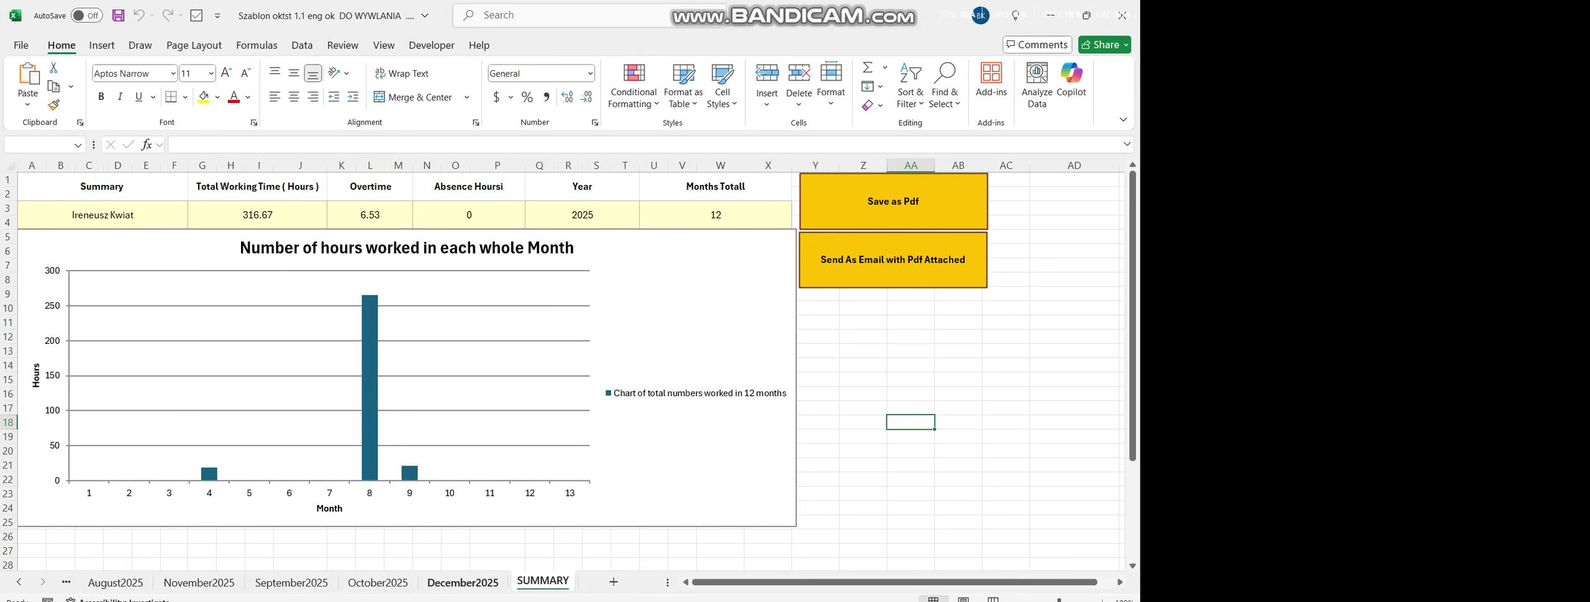
{"action": "left_click", "coordinate": [462, 582]}
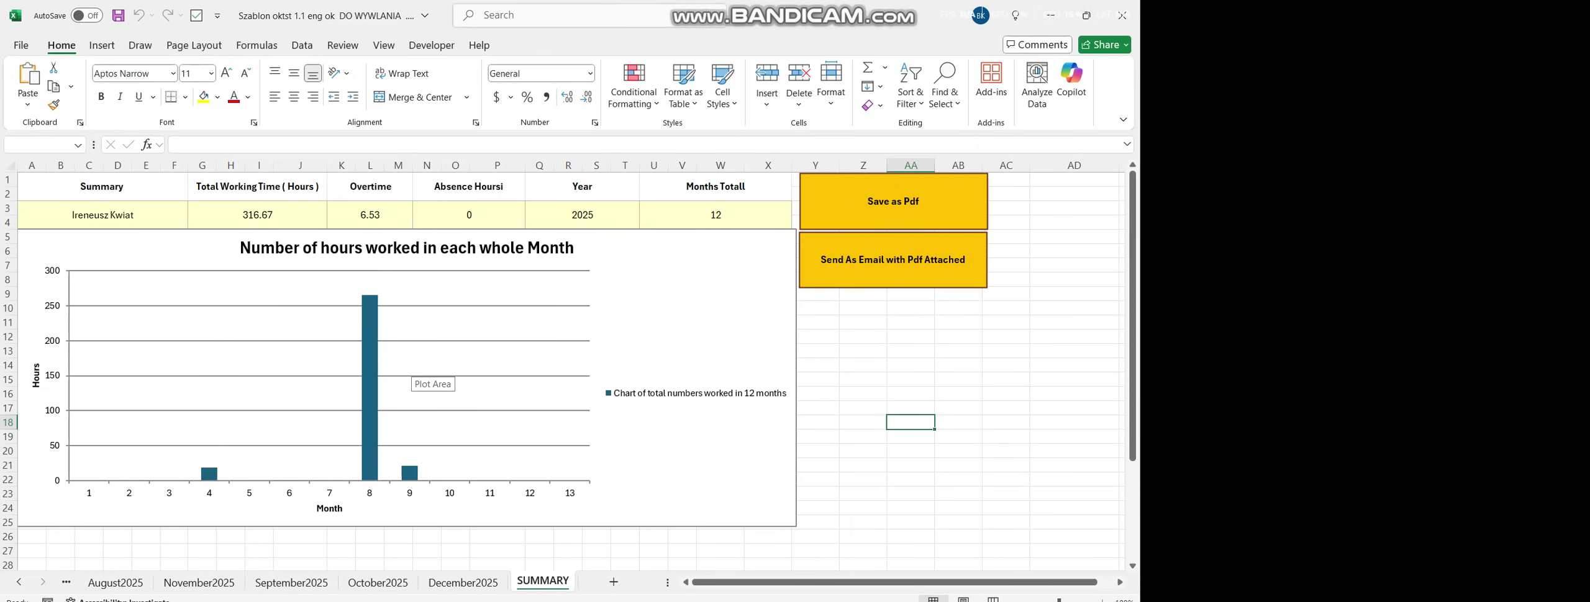
{"action": "left_click", "coordinate": [407, 248]}
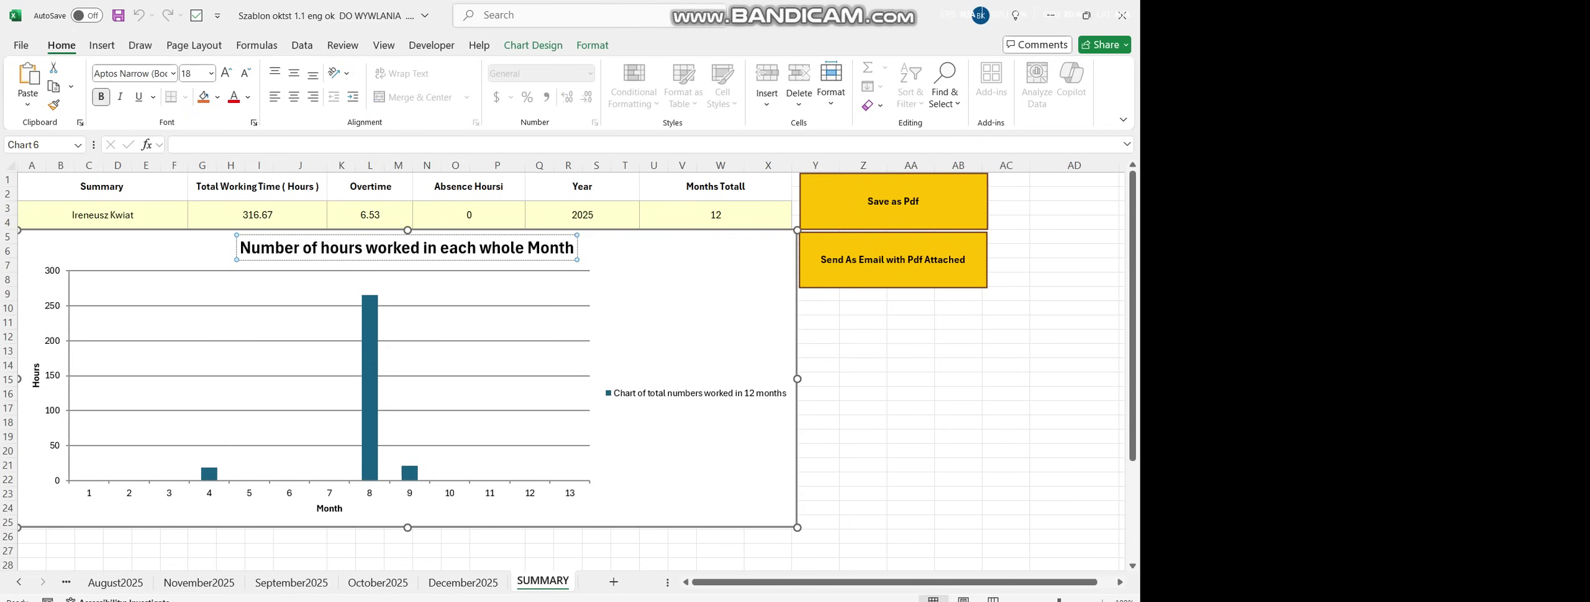
{"action": "left_click_drag", "start_coordinate": [573, 248], "coordinate": [240, 248]}
{"action": "left_click", "coordinate": [910, 408]}
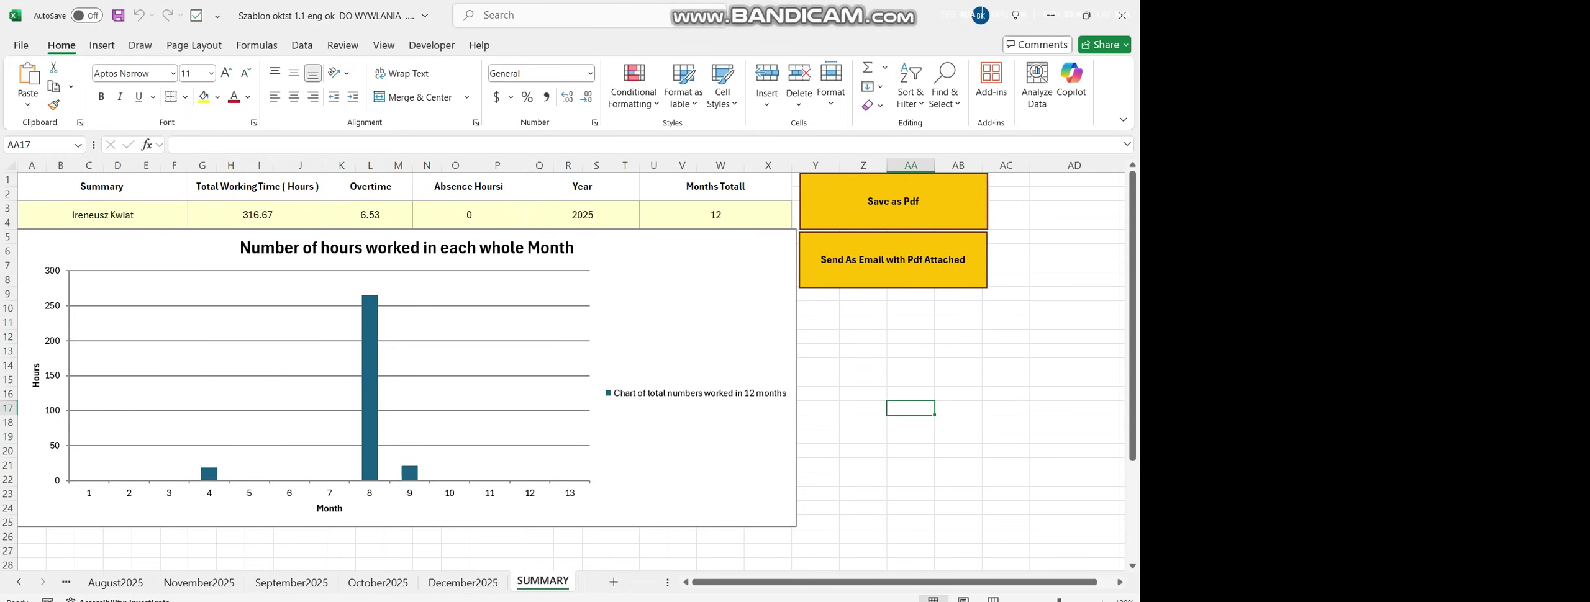
Inspect the chart's bars for months 4, 8 and 9 and its legend
{"action": "left_click", "coordinate": [210, 475]}
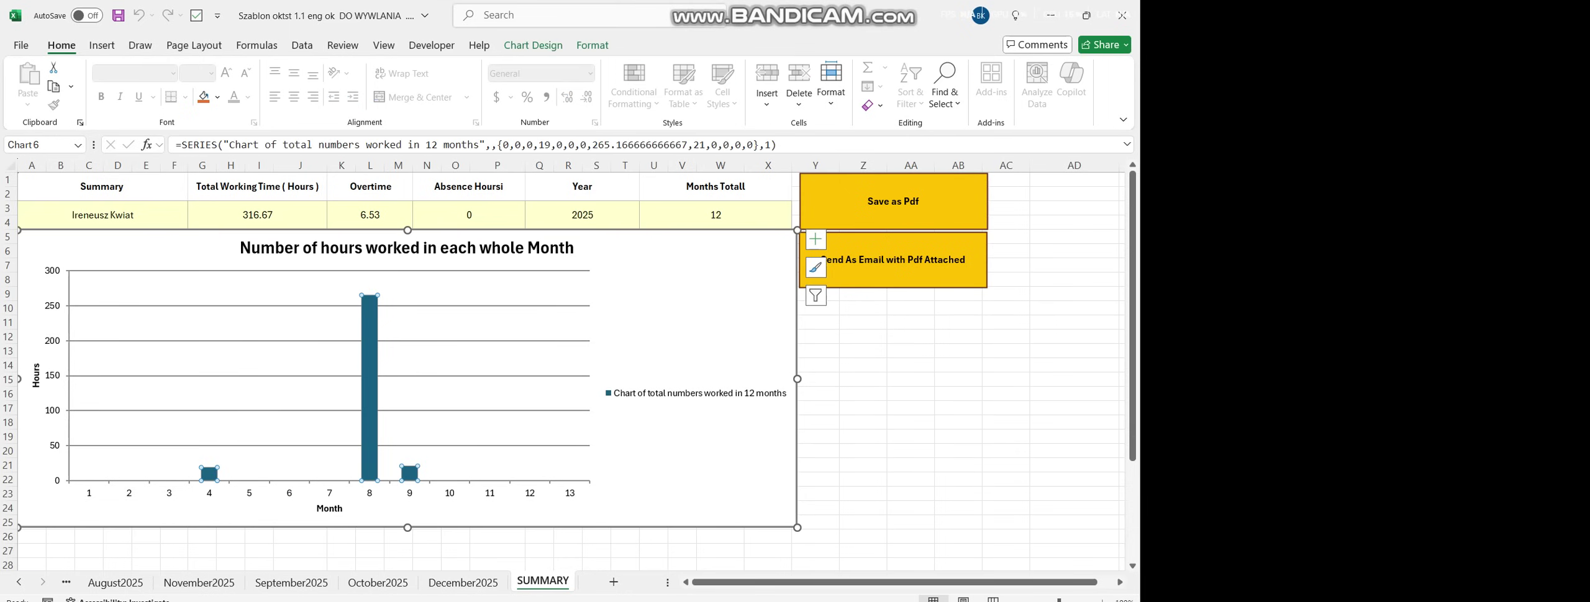
{"action": "left_click", "coordinate": [369, 466]}
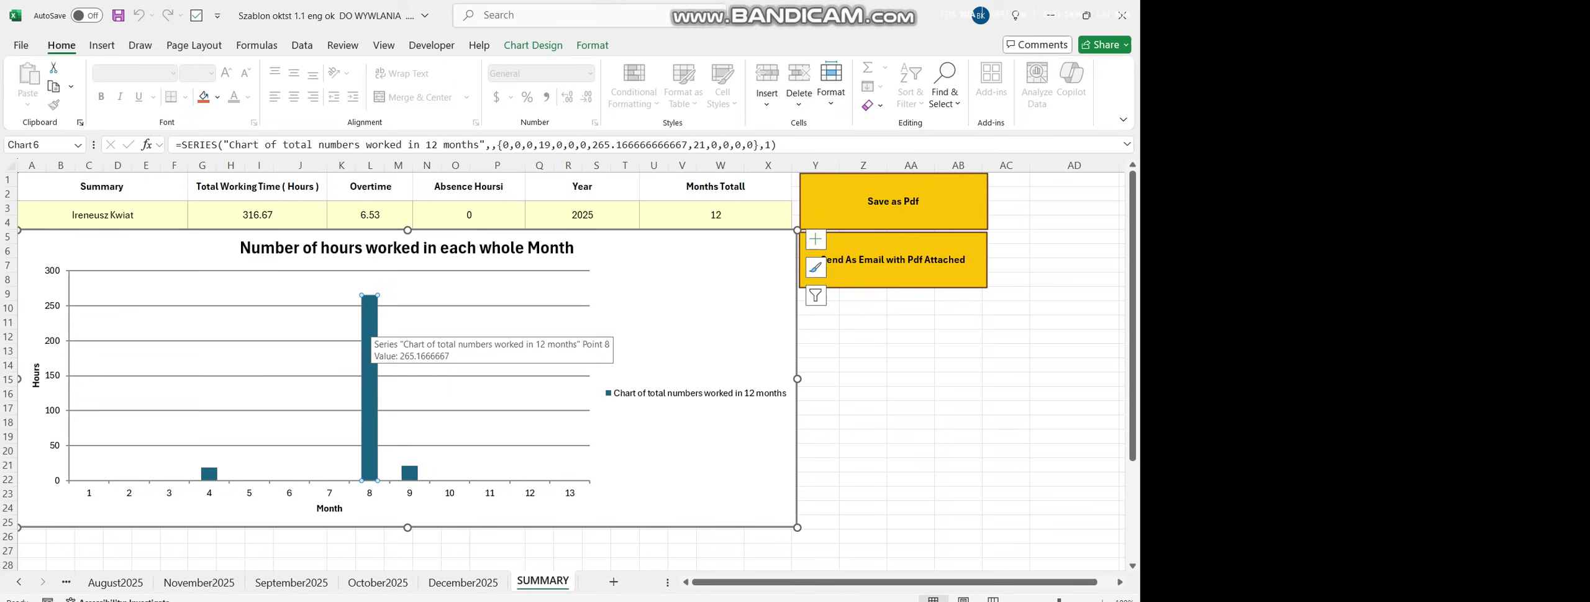
{"action": "left_click", "coordinate": [910, 451]}
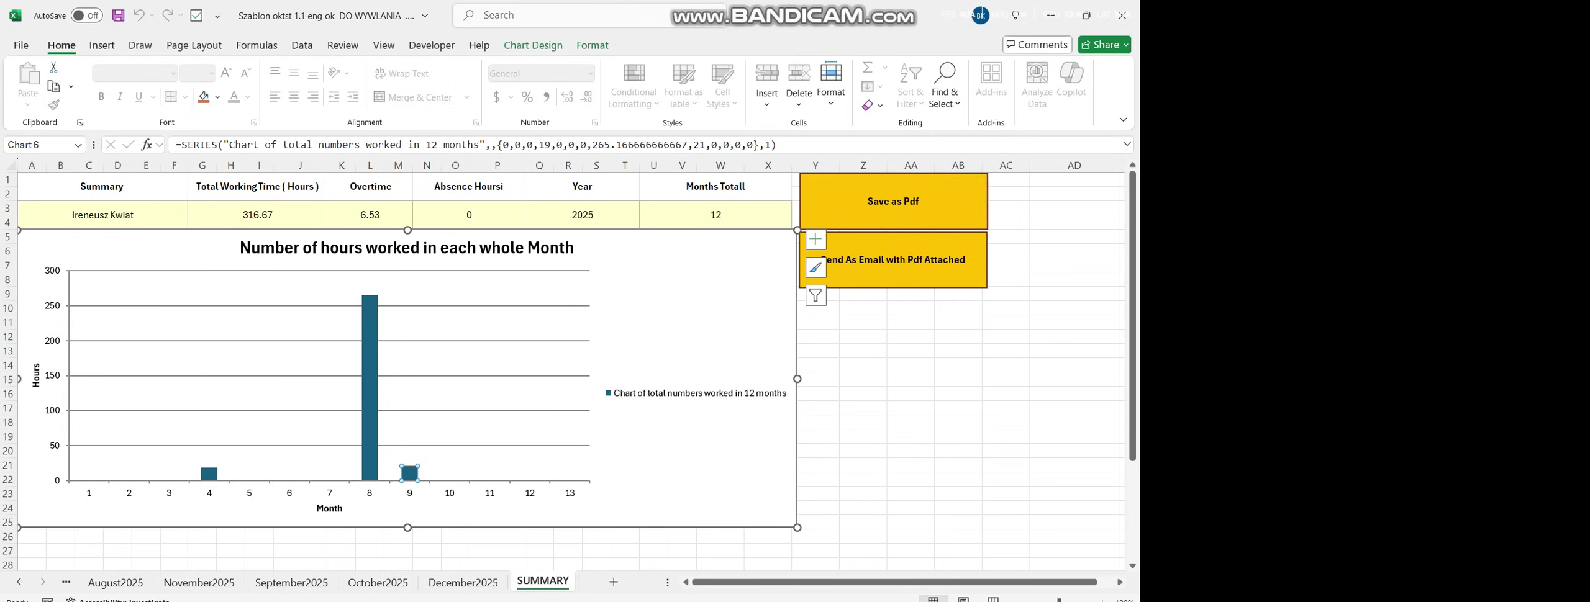
{"action": "left_click", "coordinate": [696, 393]}
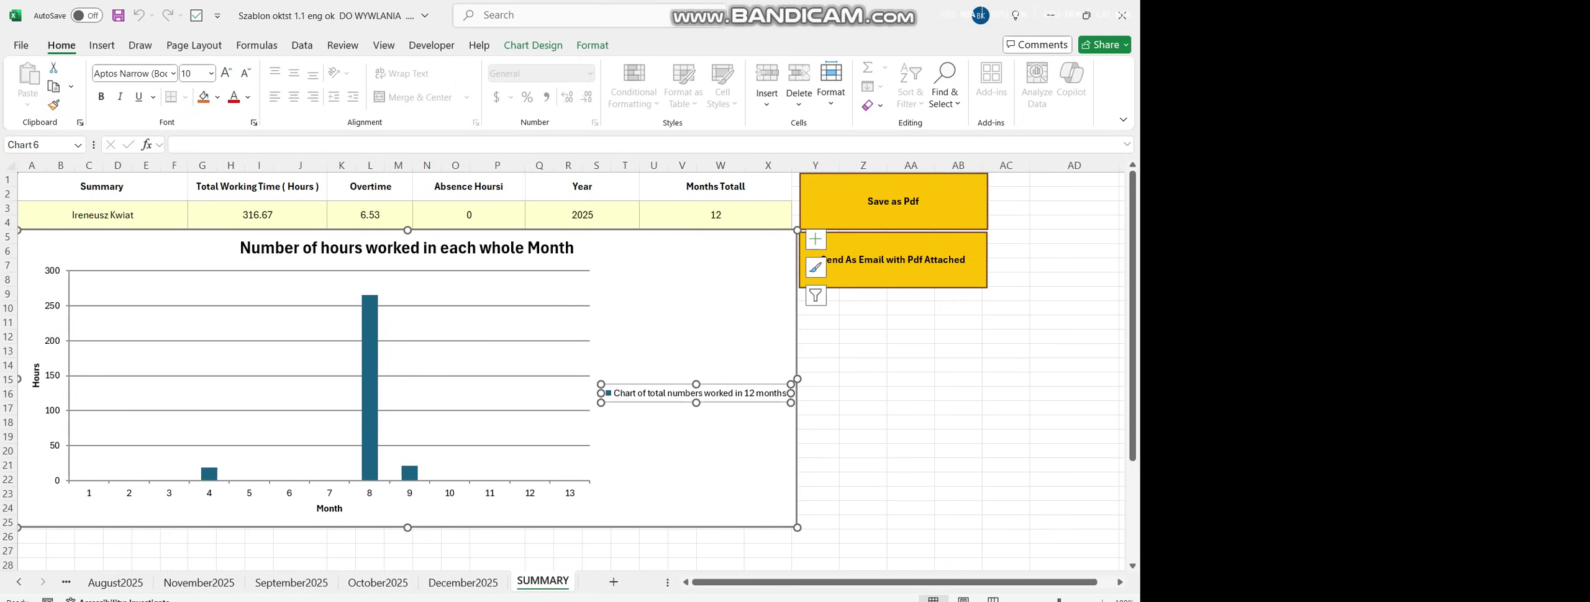
{"action": "left_click", "coordinate": [862, 451]}
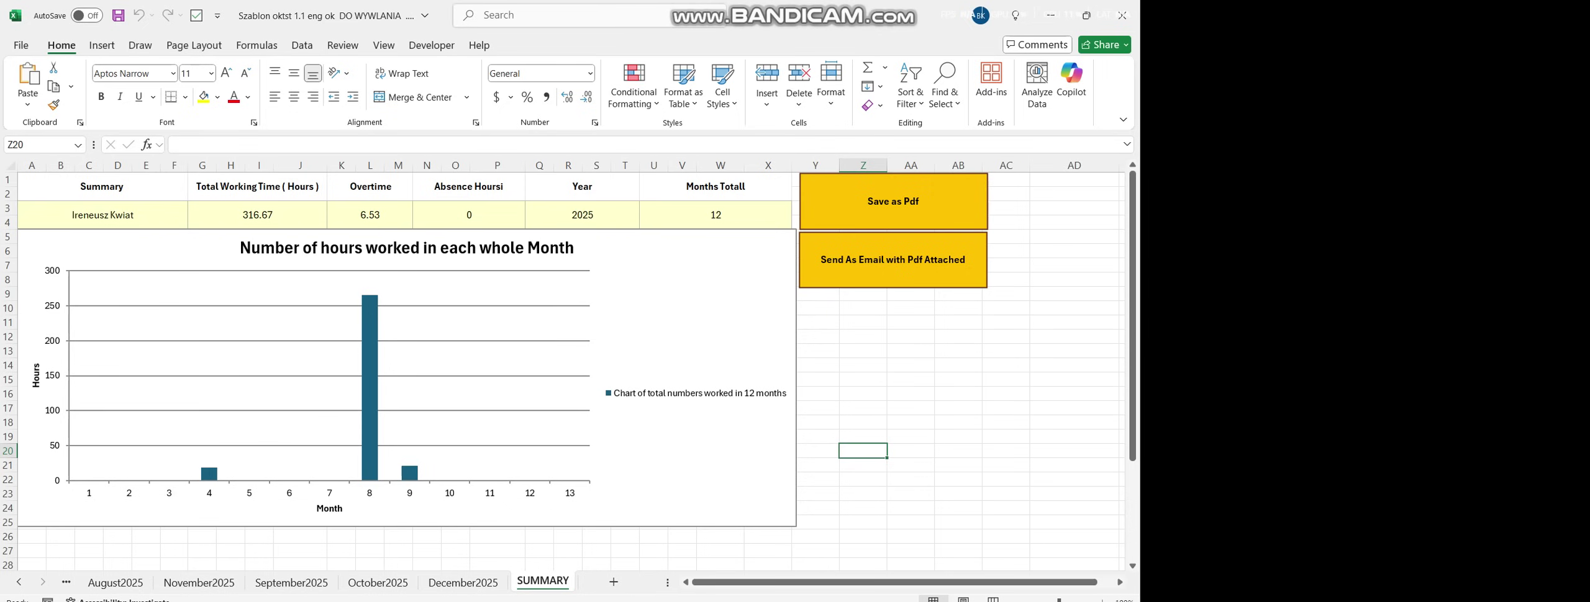
Review the summary table's headings and figures for name, total working time, overtime, absence hours, year and months total
{"action": "left_click", "coordinate": [910, 421]}
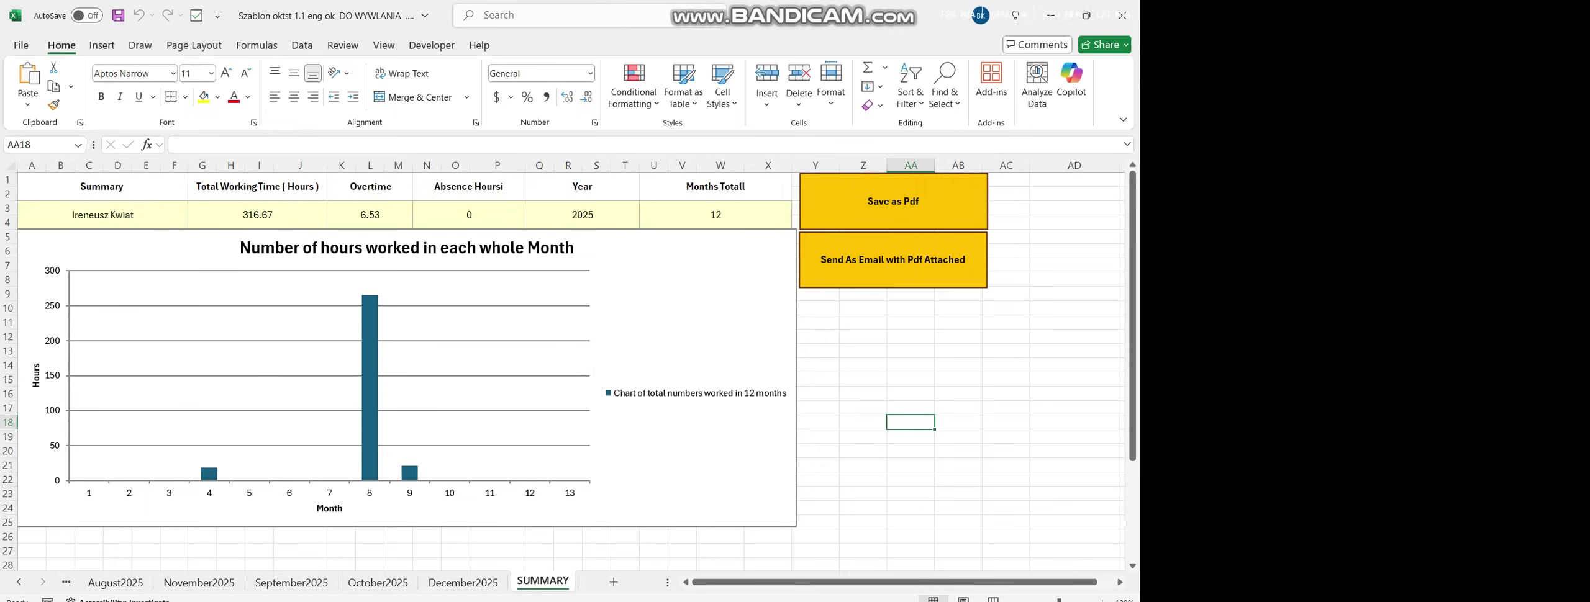
{"action": "left_click", "coordinate": [469, 186]}
{"action": "left_click", "coordinate": [369, 215]}
{"action": "left_click", "coordinate": [257, 215]}
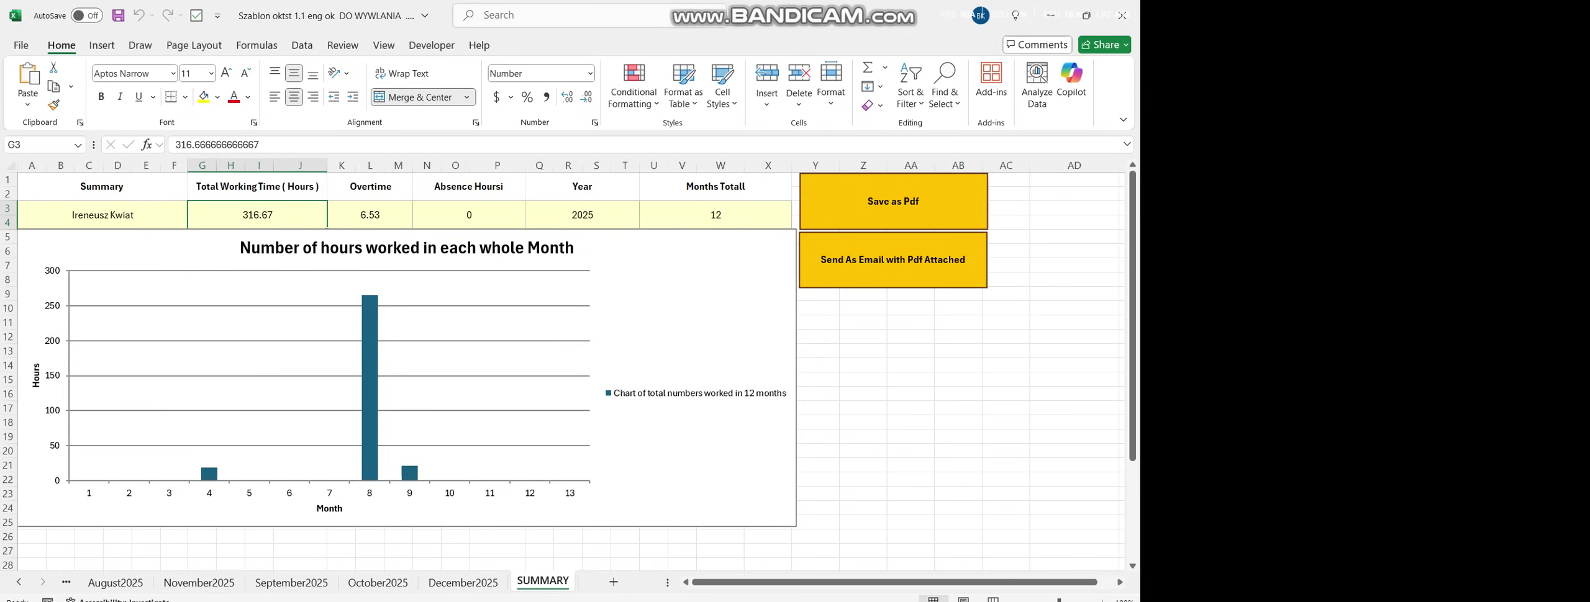
{"action": "left_click", "coordinate": [101, 186]}
{"action": "left_click", "coordinate": [101, 215]}
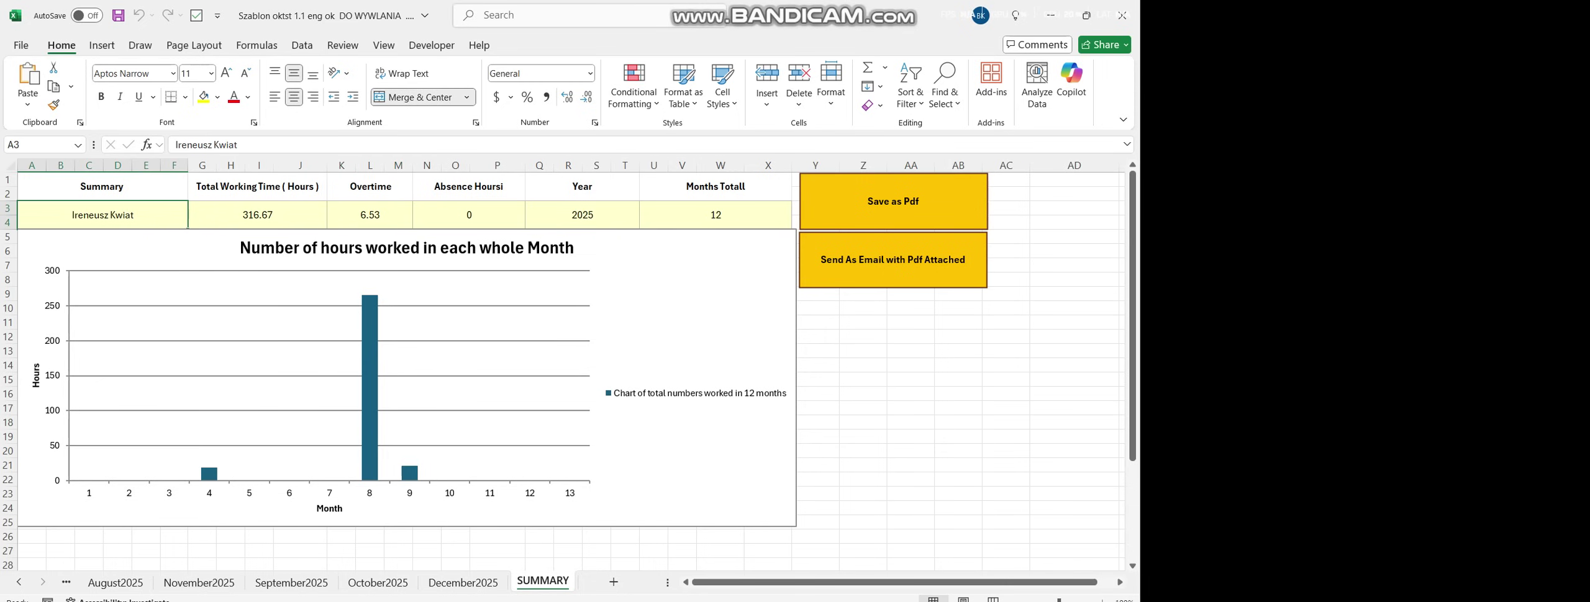
{"action": "left_click", "coordinate": [257, 187]}
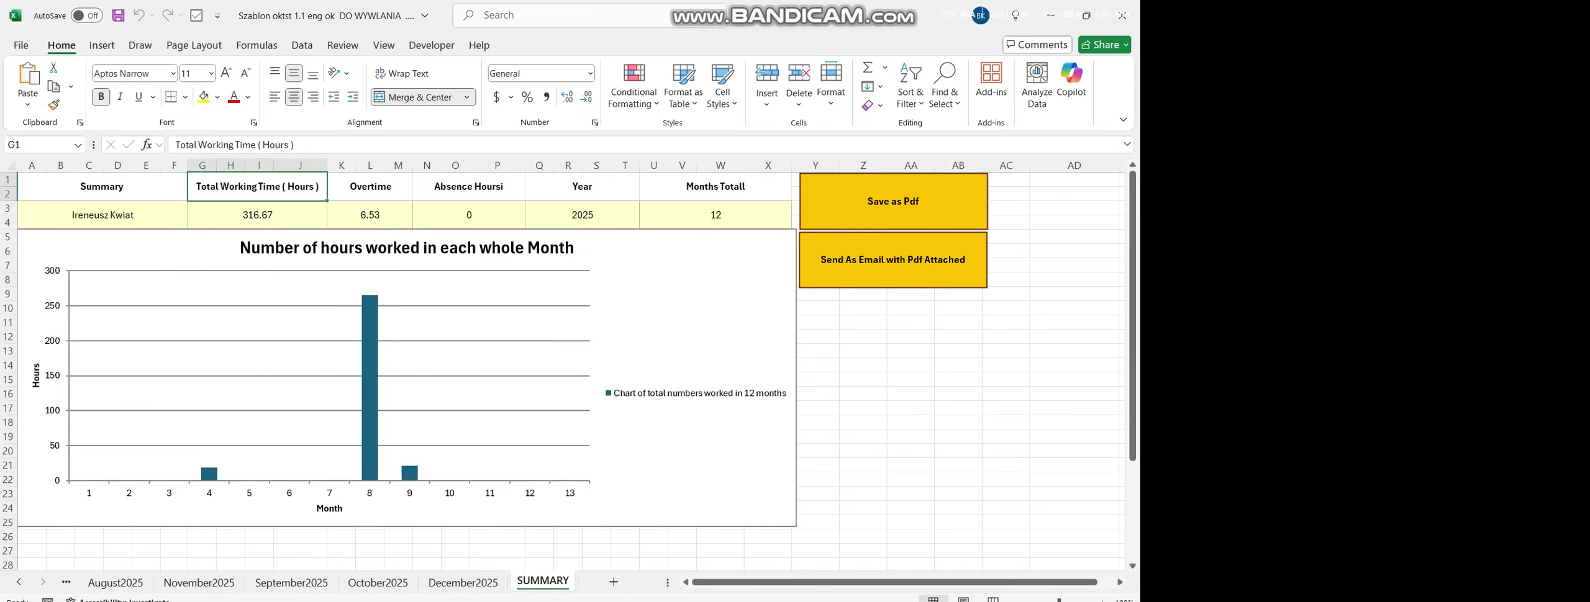
{"action": "left_click", "coordinate": [370, 187]}
{"action": "left_click", "coordinate": [469, 186]}
{"action": "left_click", "coordinate": [581, 187]}
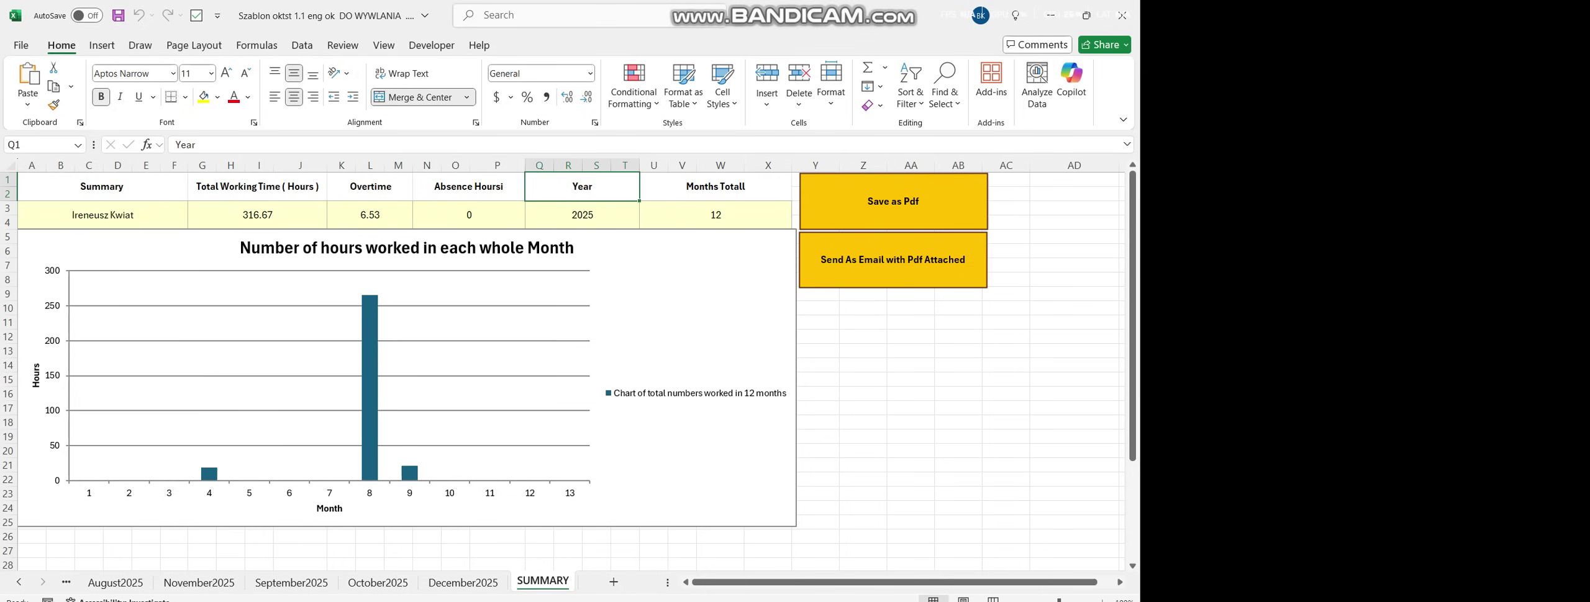
{"action": "left_click", "coordinate": [715, 186]}
{"action": "left_click", "coordinate": [863, 379]}
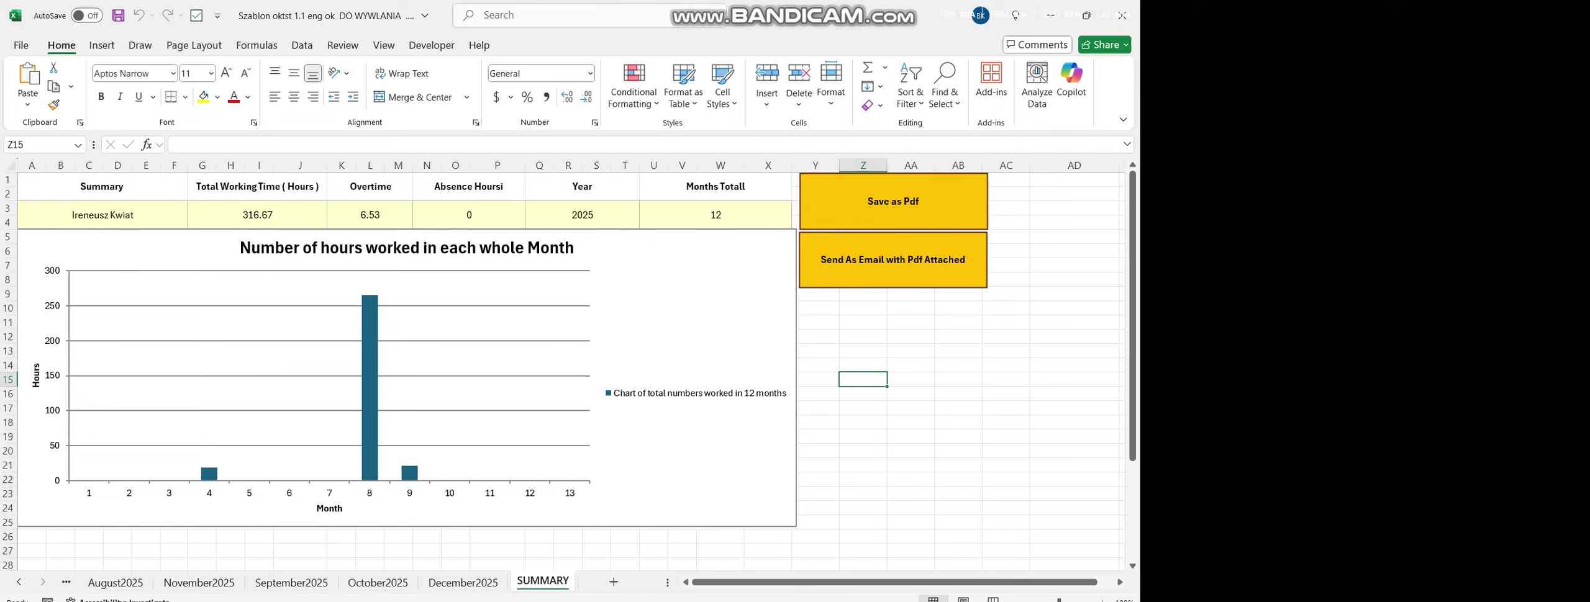
{"action": "left_click", "coordinate": [957, 422]}
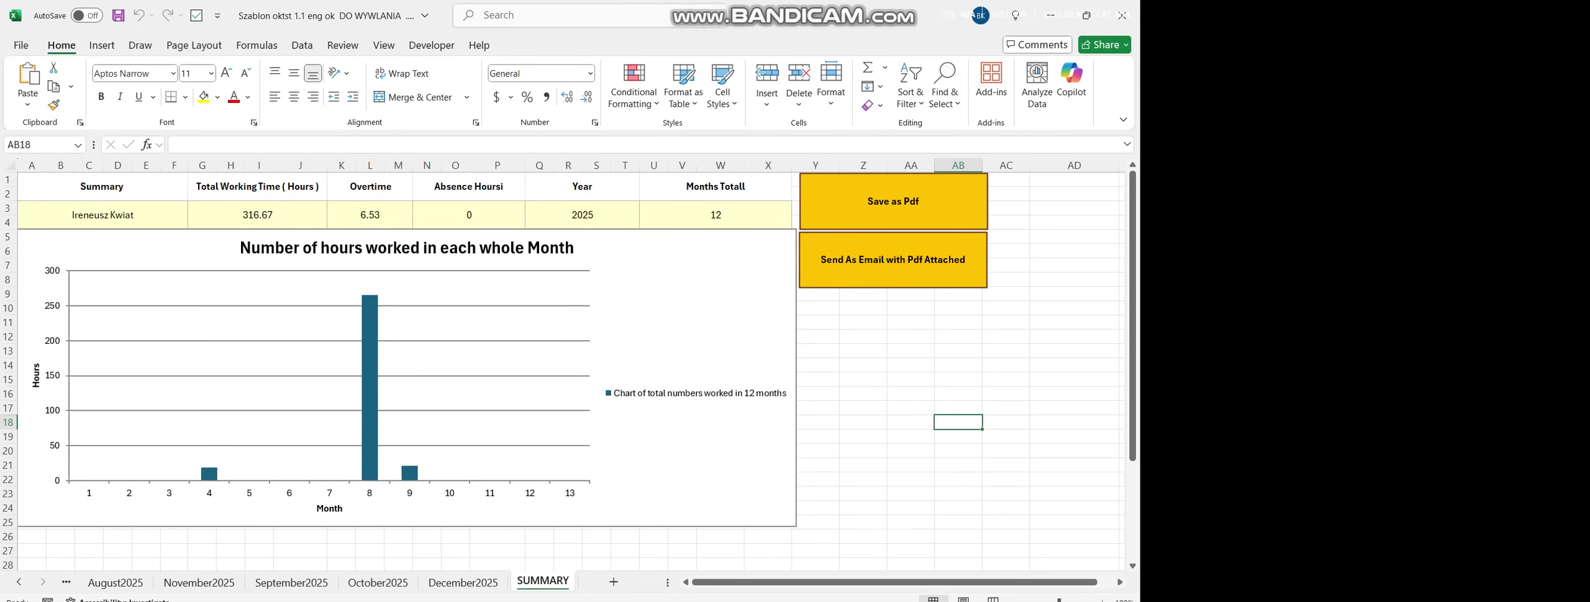
{"action": "left_click", "coordinate": [910, 393]}
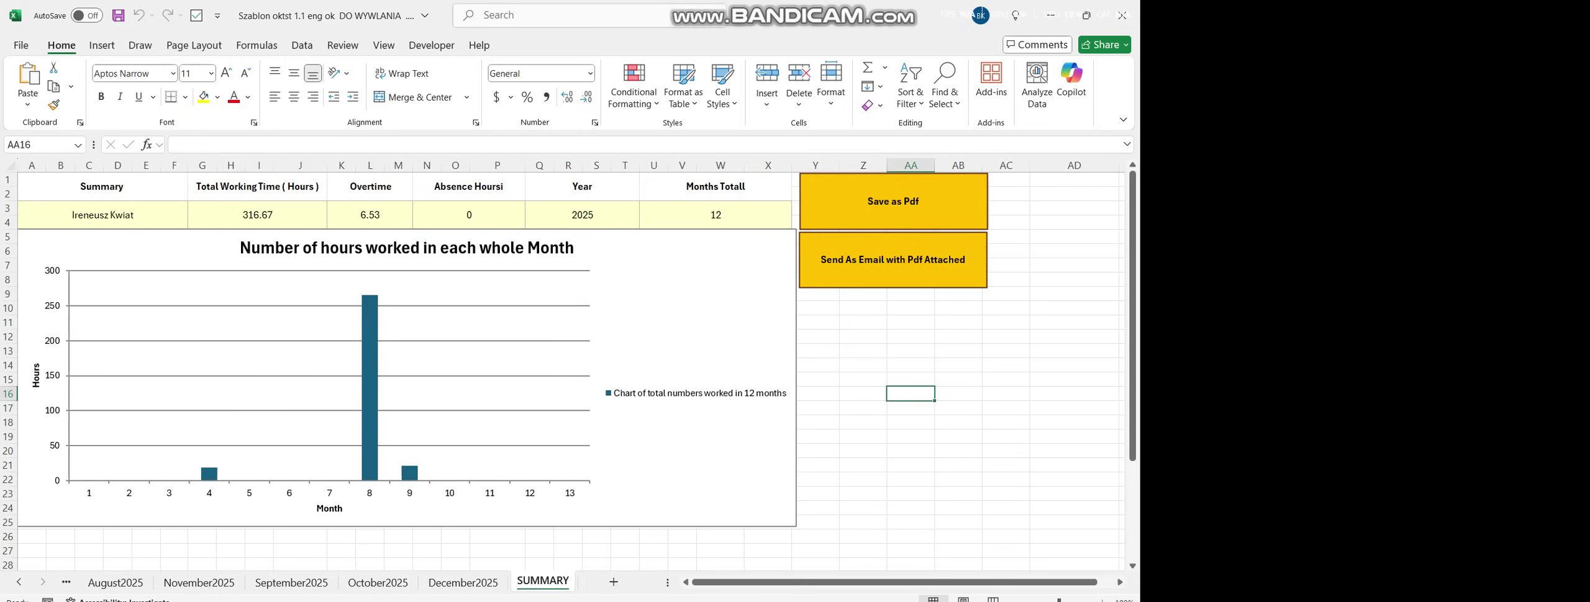
{"action": "left_click", "coordinate": [863, 322]}
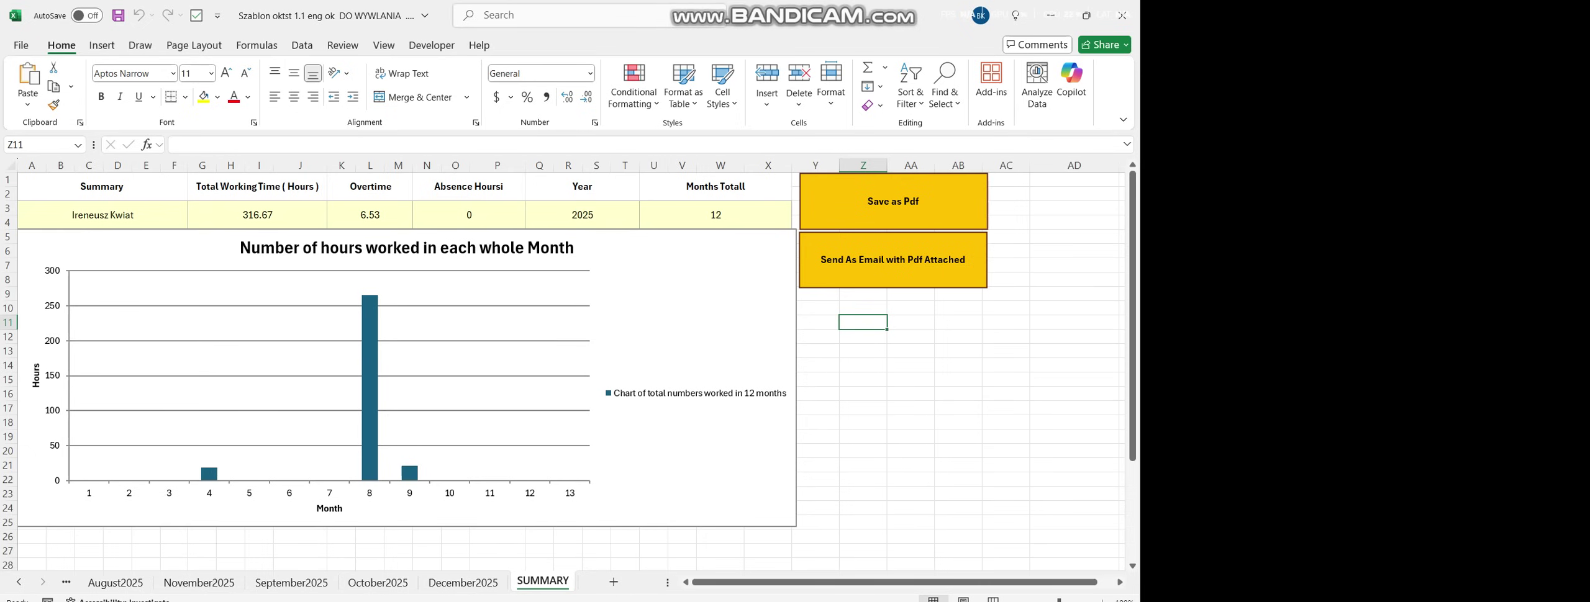
{"action": "left_click", "coordinate": [863, 422]}
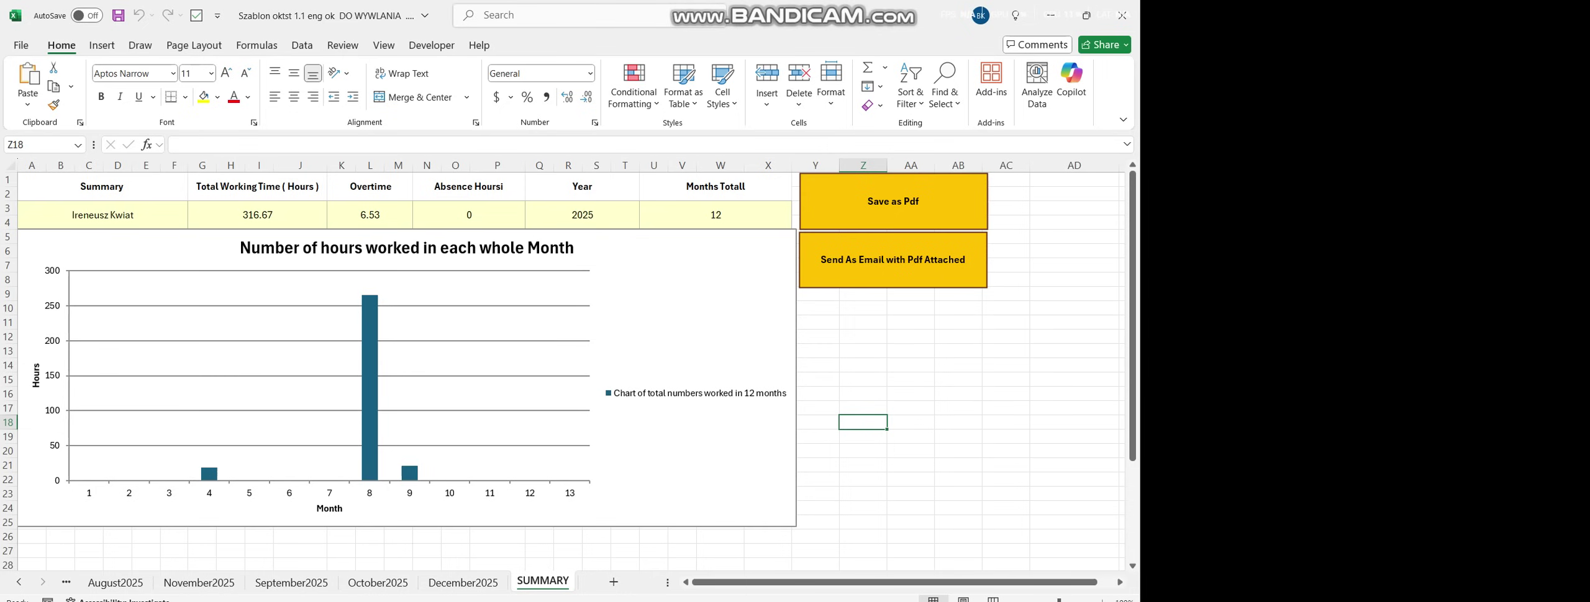
{"action": "mouse_move", "coordinate": [604, 601]}
{"action": "key", "text": "alt+Tab"}
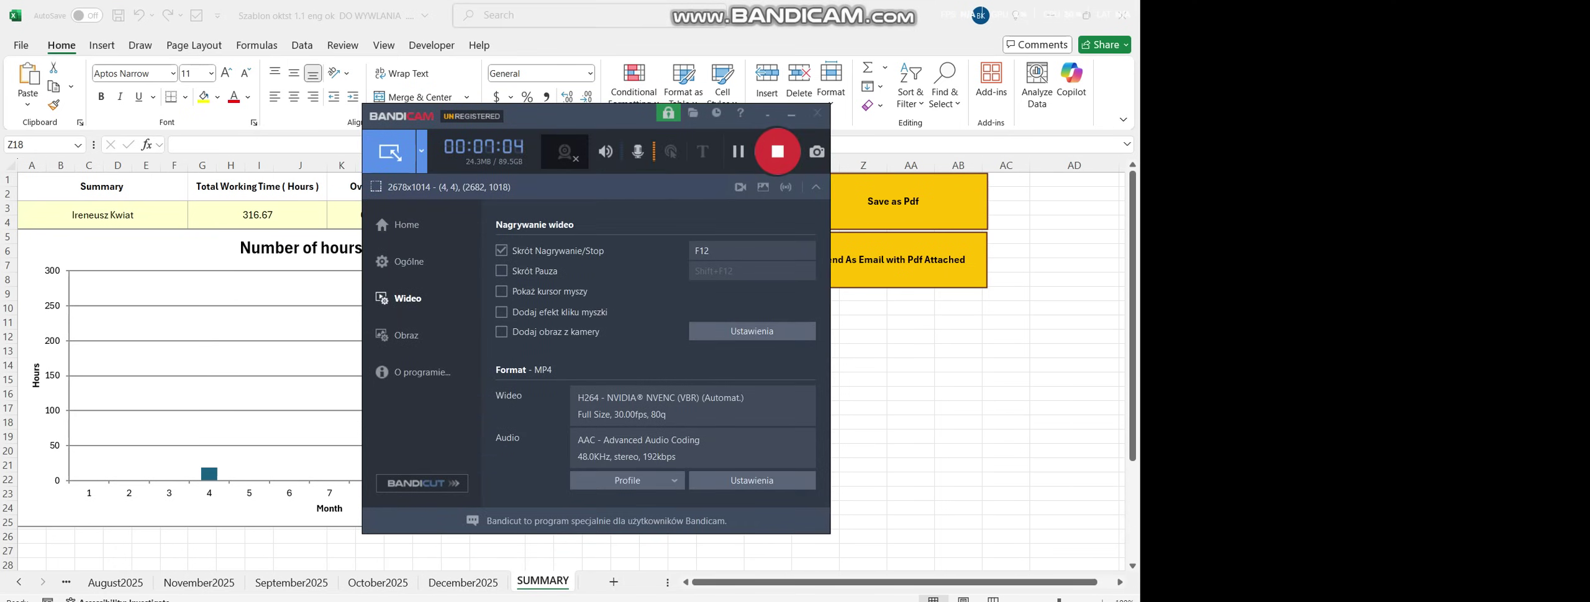